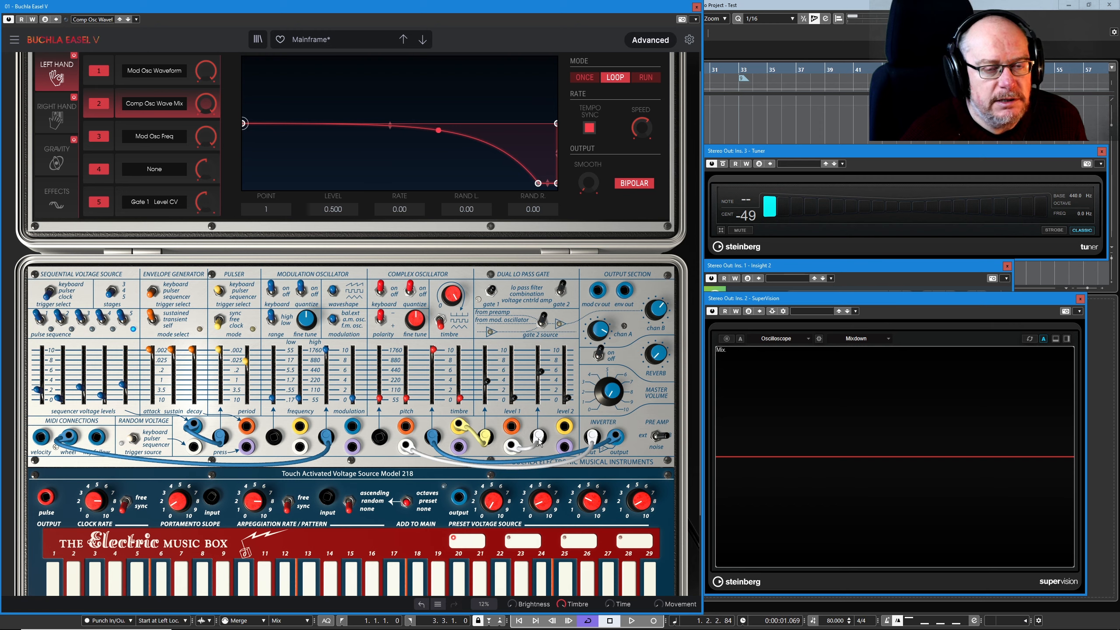
# Raise the master volume to about 0.19 to audition the Mainframe patch.
pyautogui.moveTo(542, 377)
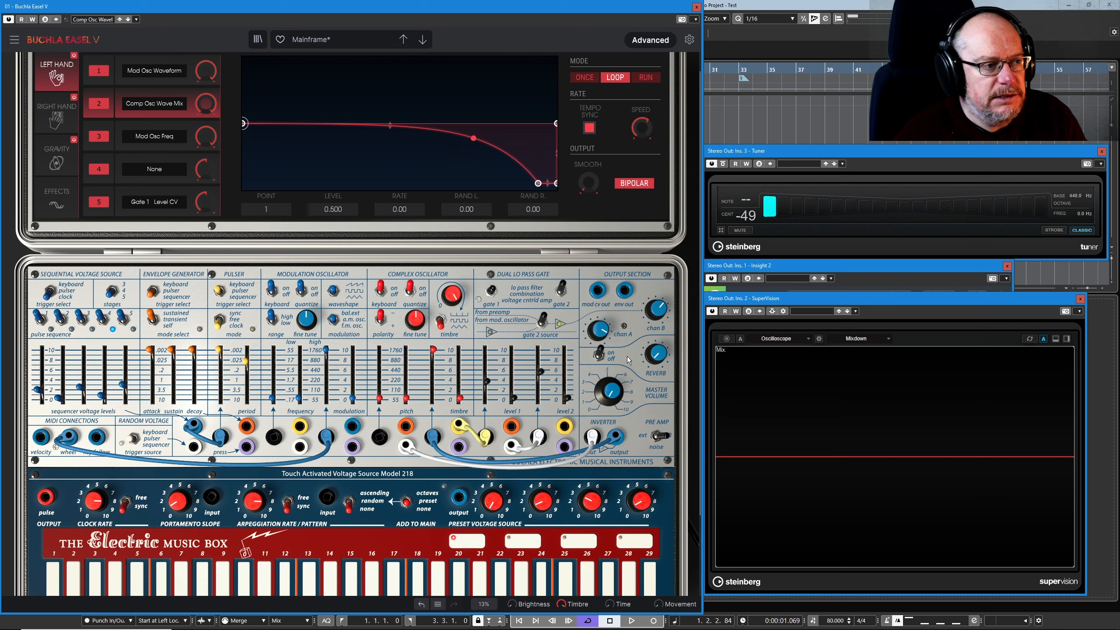
pyautogui.moveTo(609, 390); pyautogui.dragTo(610, 372)
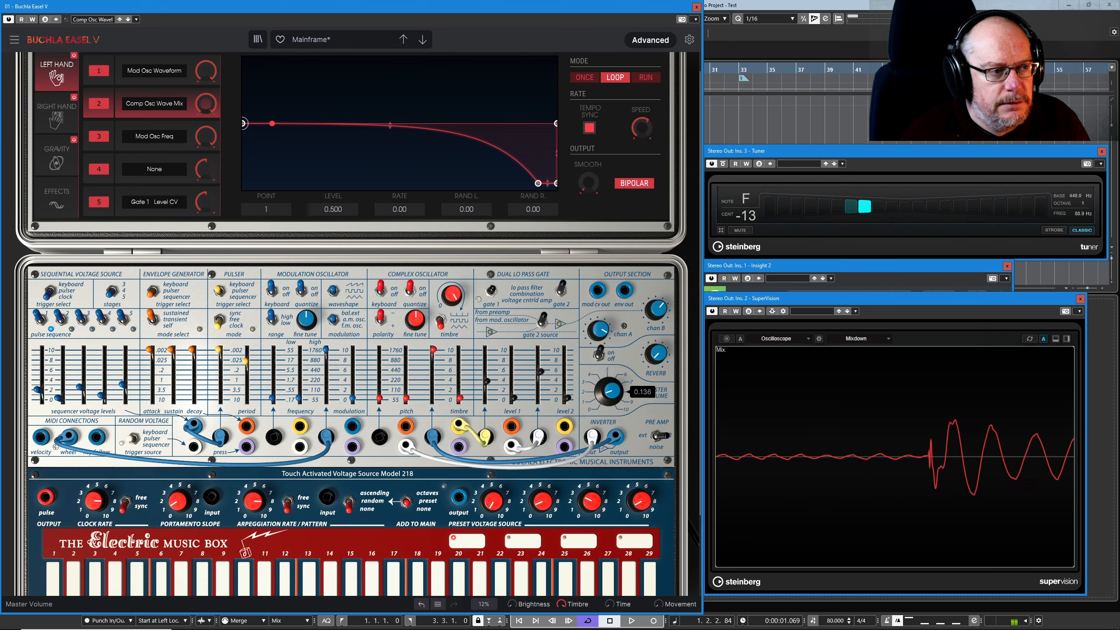
pyautogui.moveTo(655, 309); pyautogui.dragTo(656, 284)
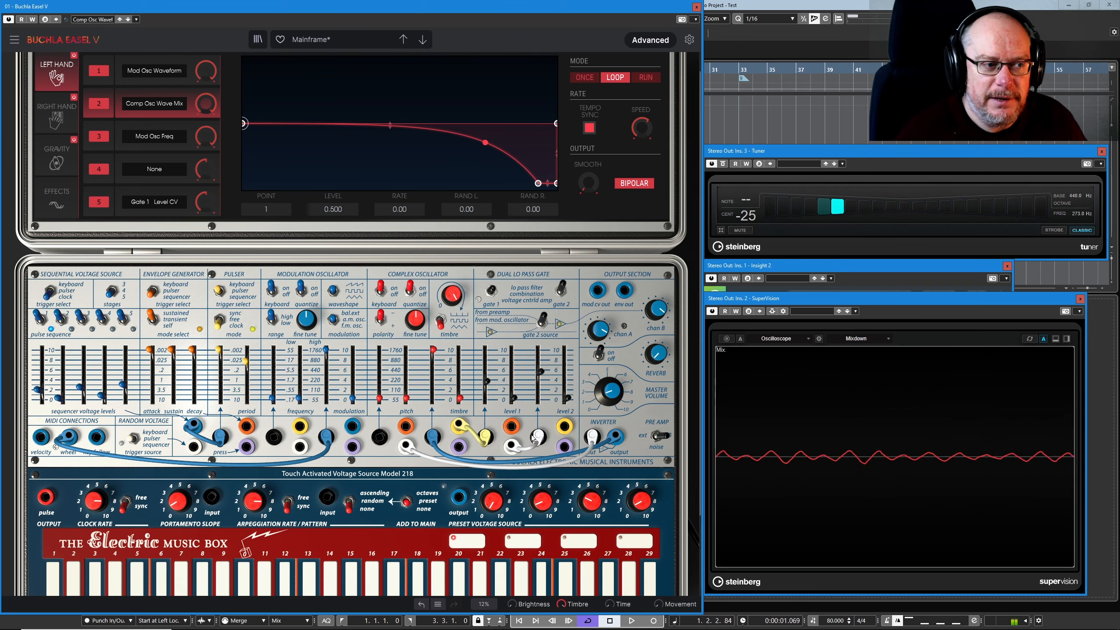
pyautogui.moveTo(660, 314)
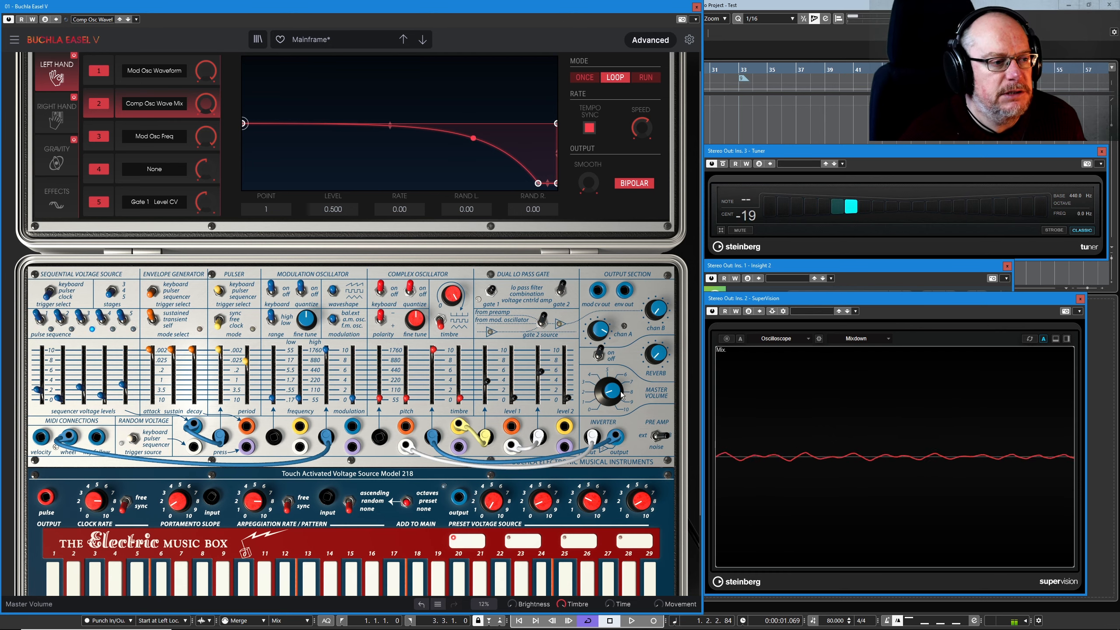
pyautogui.moveTo(616, 392)
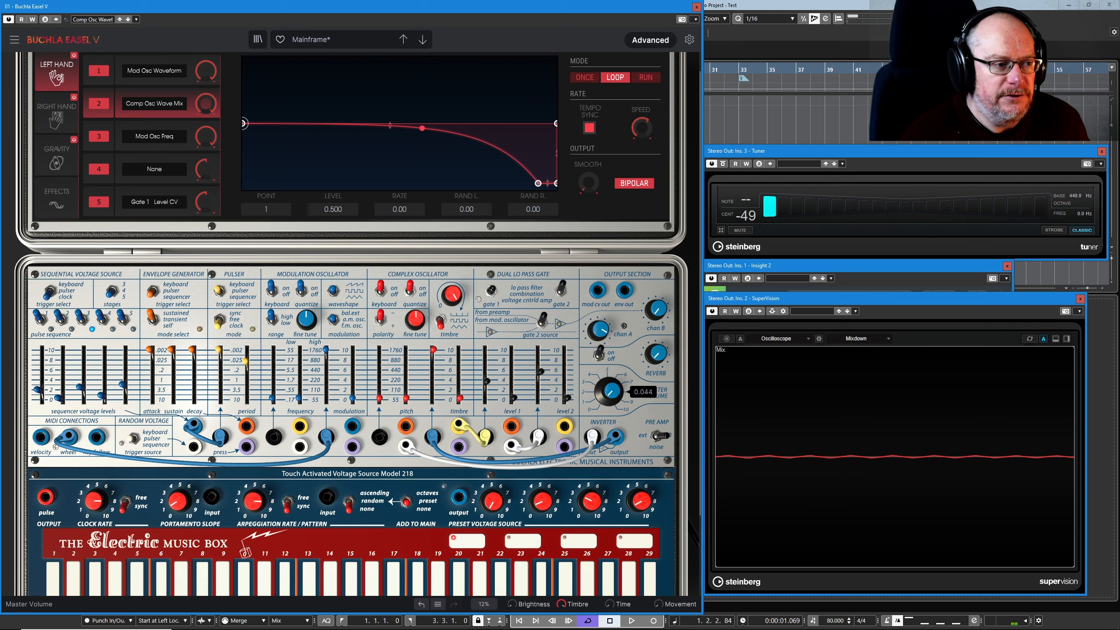
pyautogui.moveTo(616, 392); pyautogui.dragTo(609, 393)
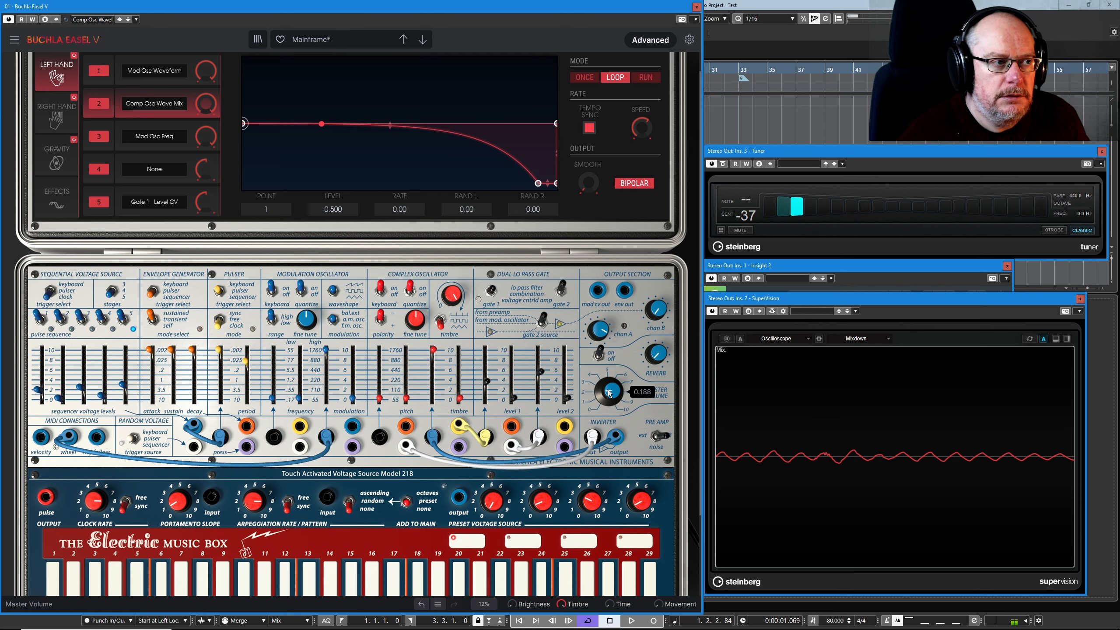
# Switch off both the Chorus and the Overdrive effects.
pyautogui.click(75, 201)
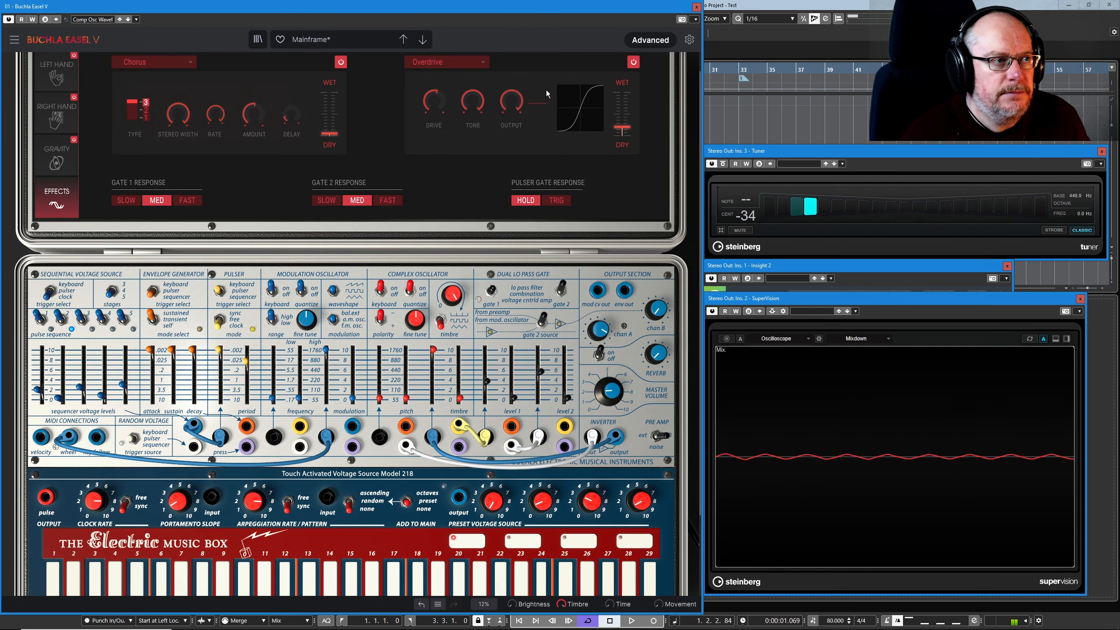
pyautogui.click(633, 63)
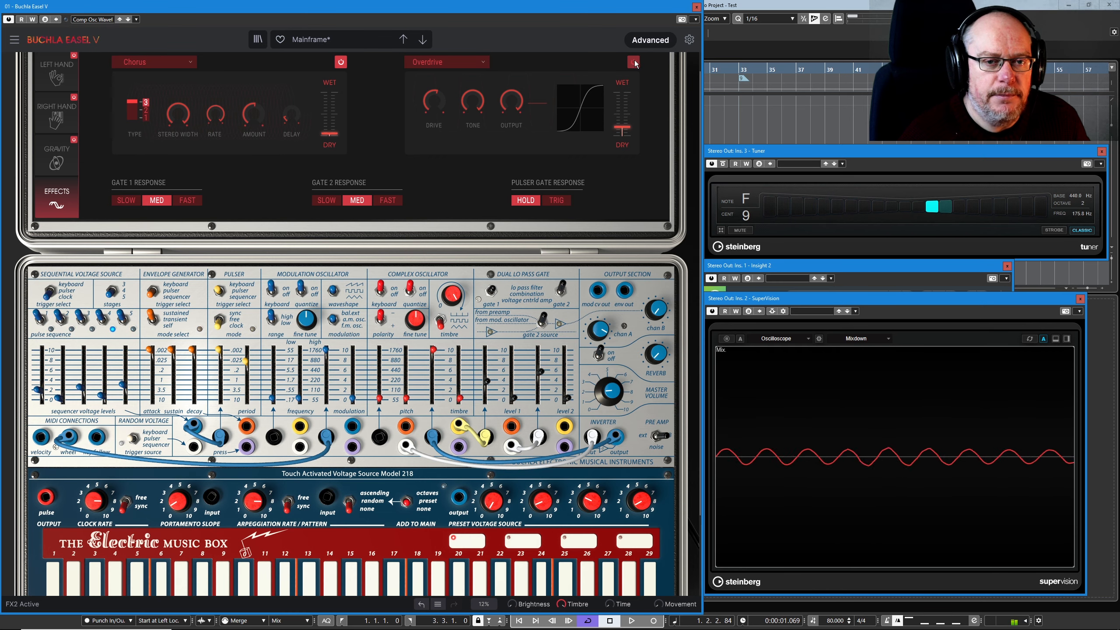
pyautogui.click(633, 62)
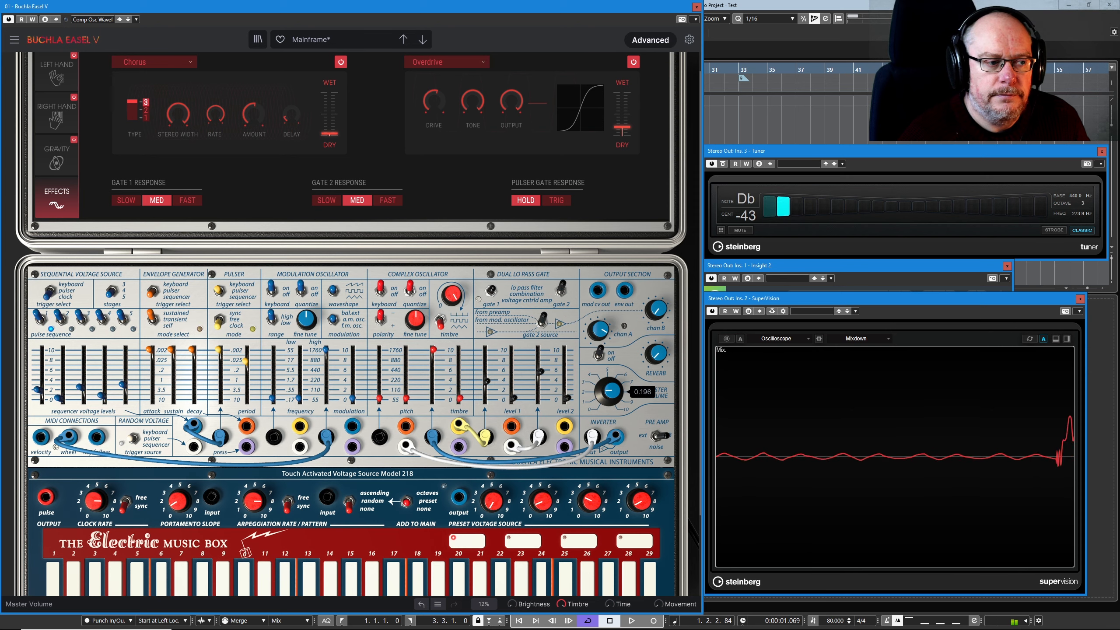
pyautogui.click(633, 62)
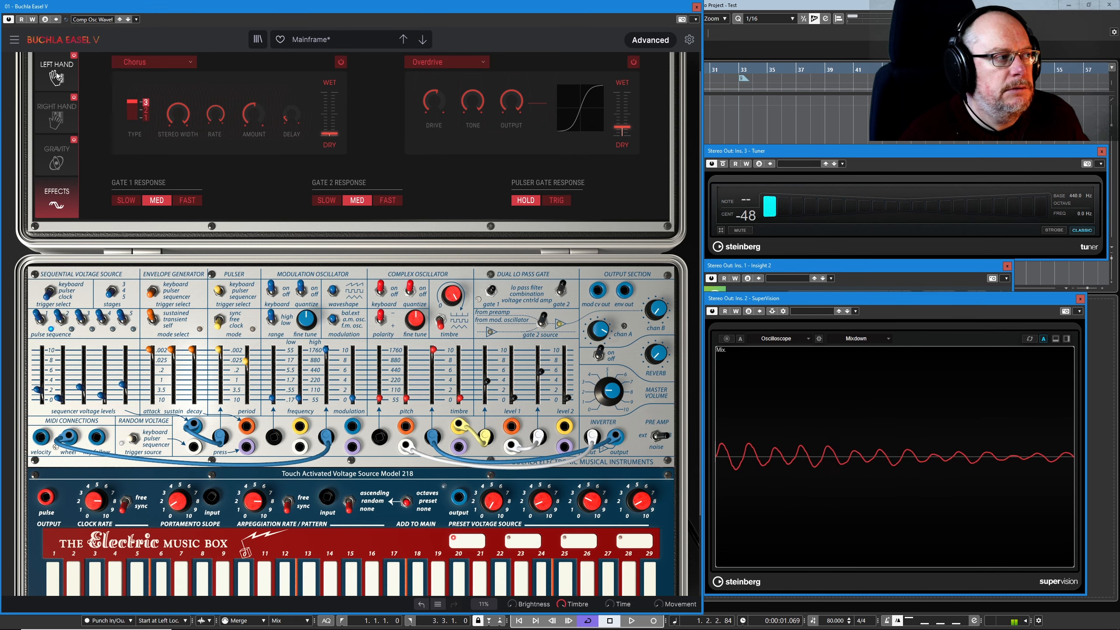
# Disable the Right Hand sequencer and Left Hand modulations 1, 2 and 3.
pyautogui.click(61, 110)
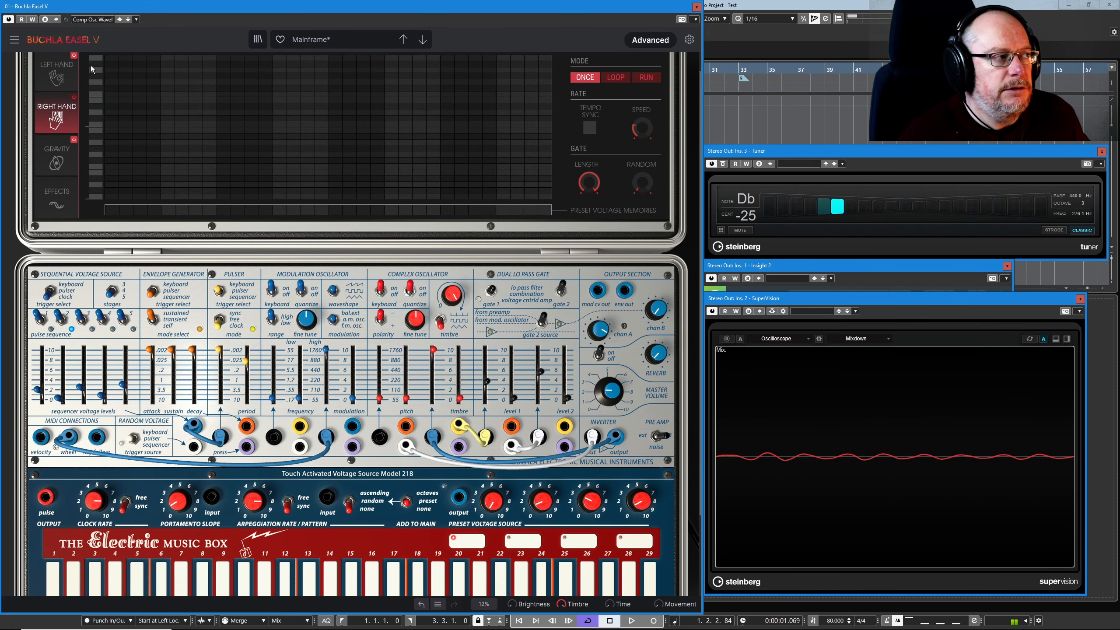
pyautogui.click(52, 72)
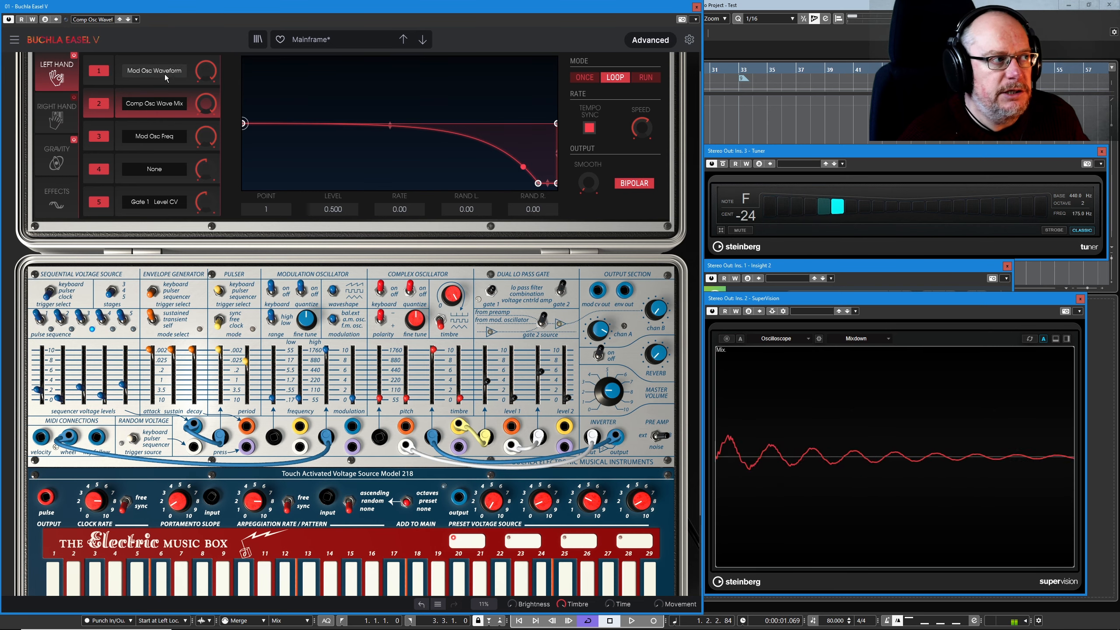
pyautogui.click(100, 71)
pyautogui.click(99, 104)
pyautogui.click(101, 137)
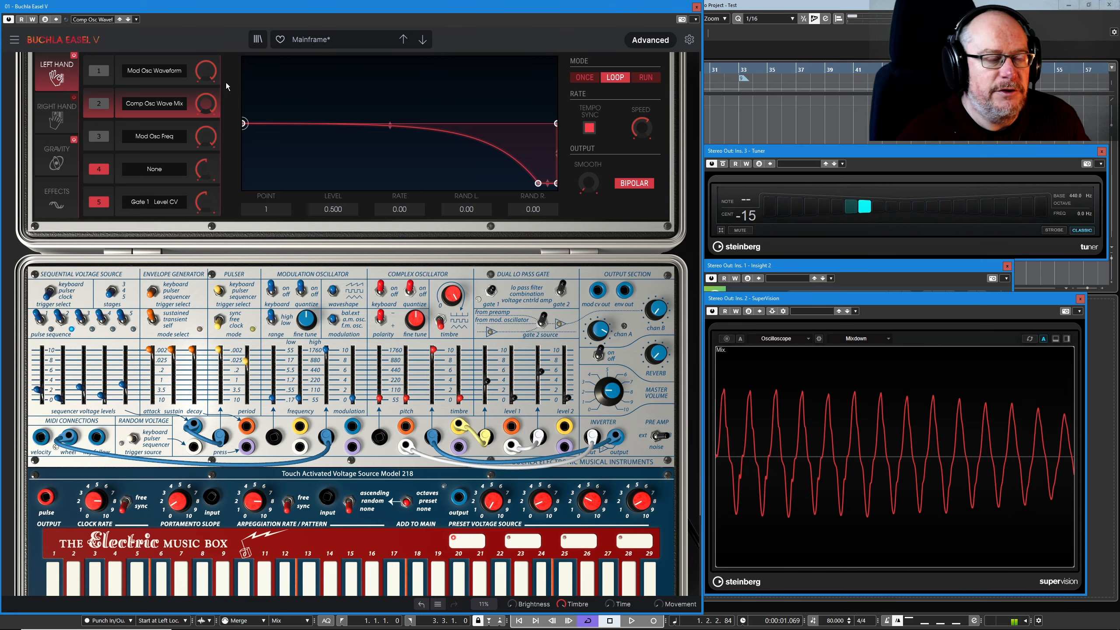
# Disable the Gravity modulation and turn the master volume down to zero.
pyautogui.click(56, 160)
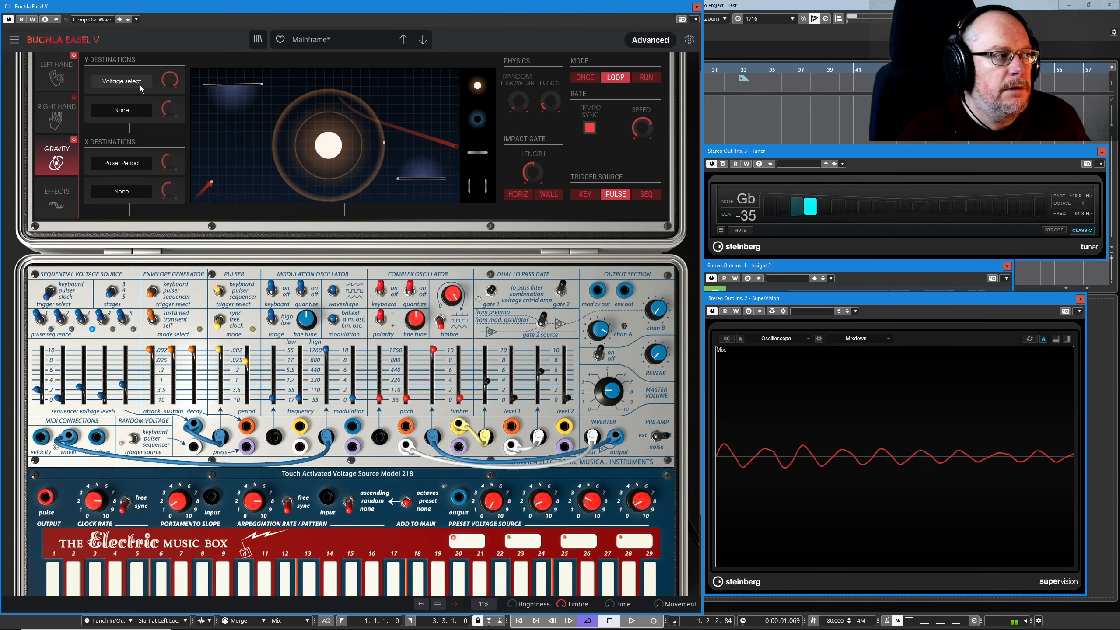
pyautogui.click(73, 141)
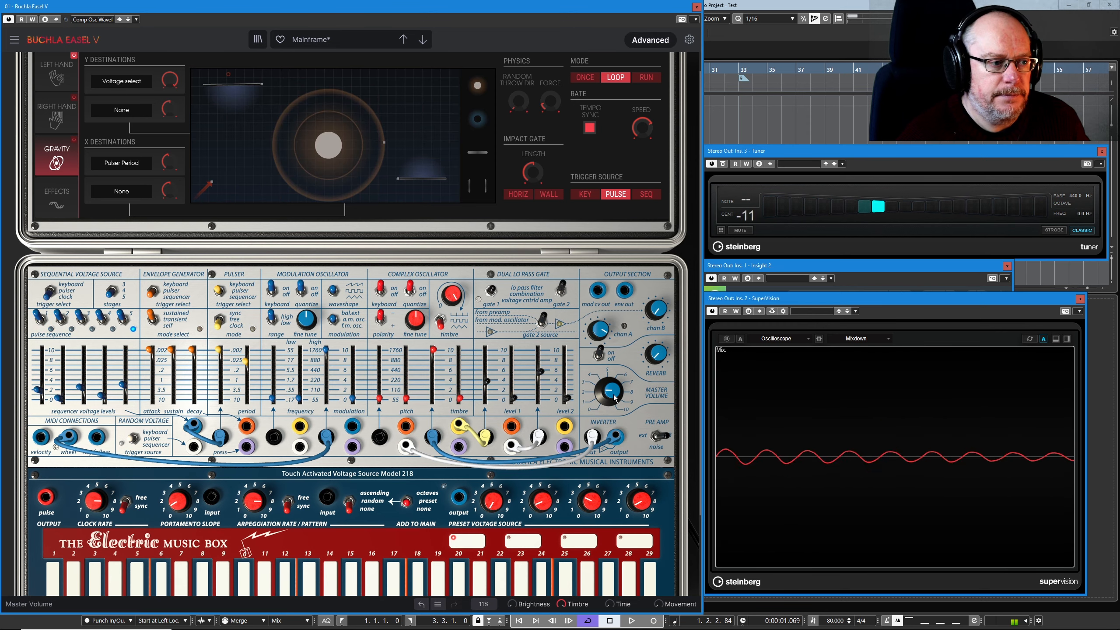
pyautogui.moveTo(614, 398); pyautogui.dragTo(607, 391)
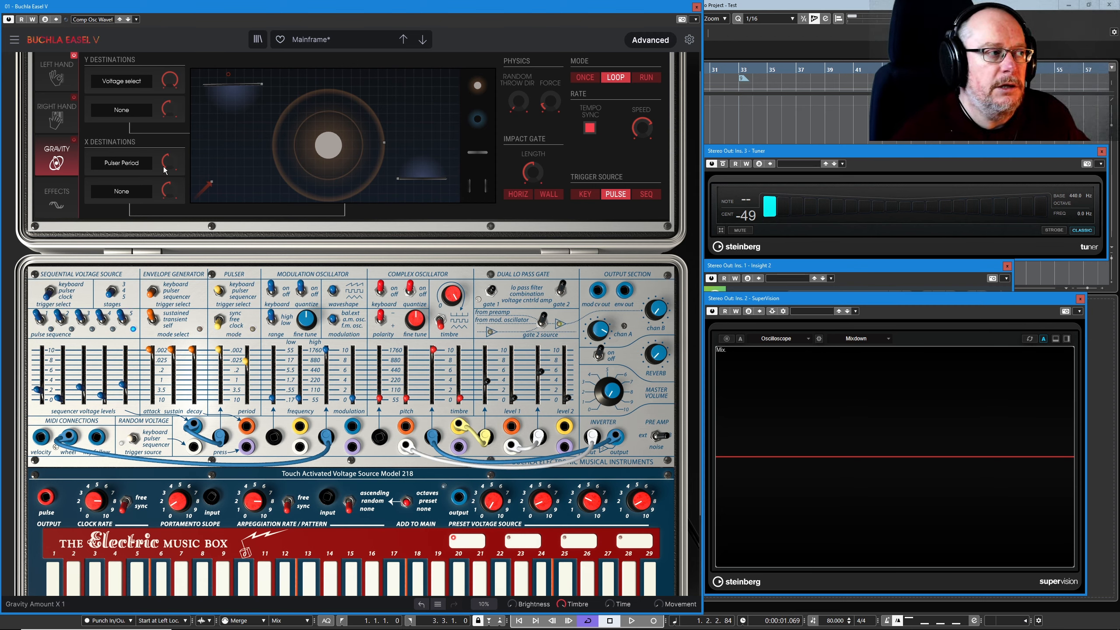
# Audition the simplified patch with the master volume at about 0.18, and turn the volume back to zero.
pyautogui.moveTo(164, 170)
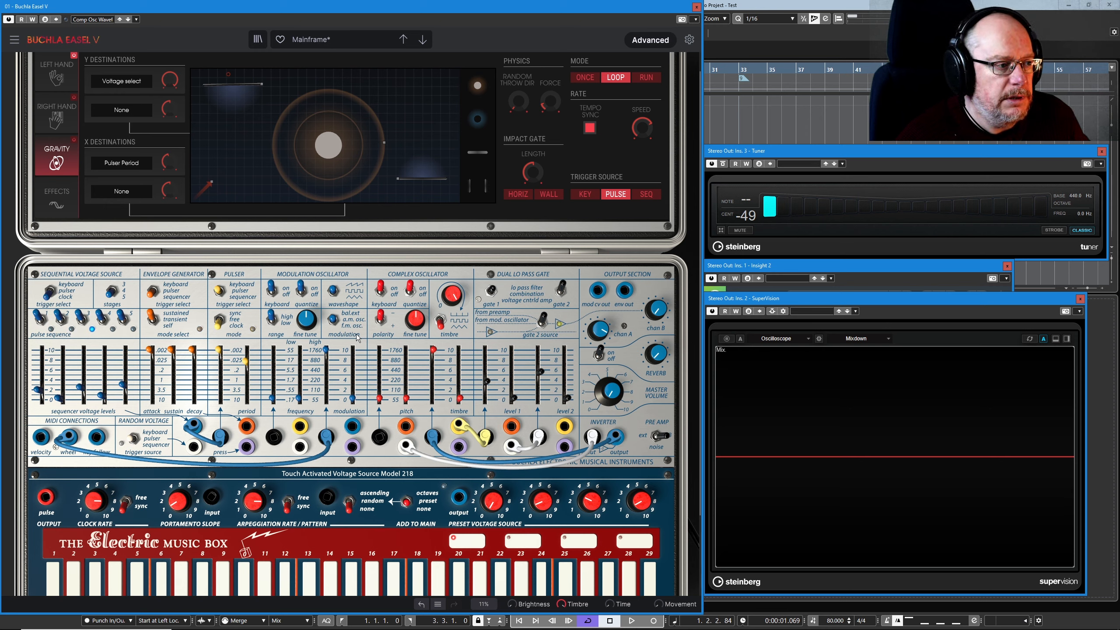
pyautogui.moveTo(616, 396)
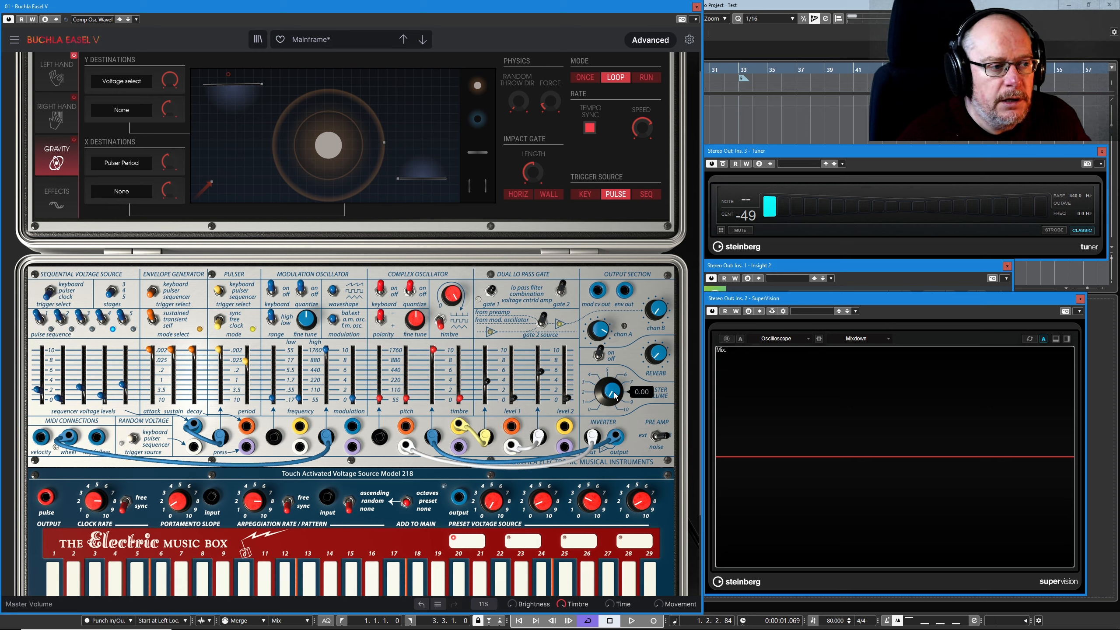
pyautogui.moveTo(616, 396); pyautogui.dragTo(615, 387)
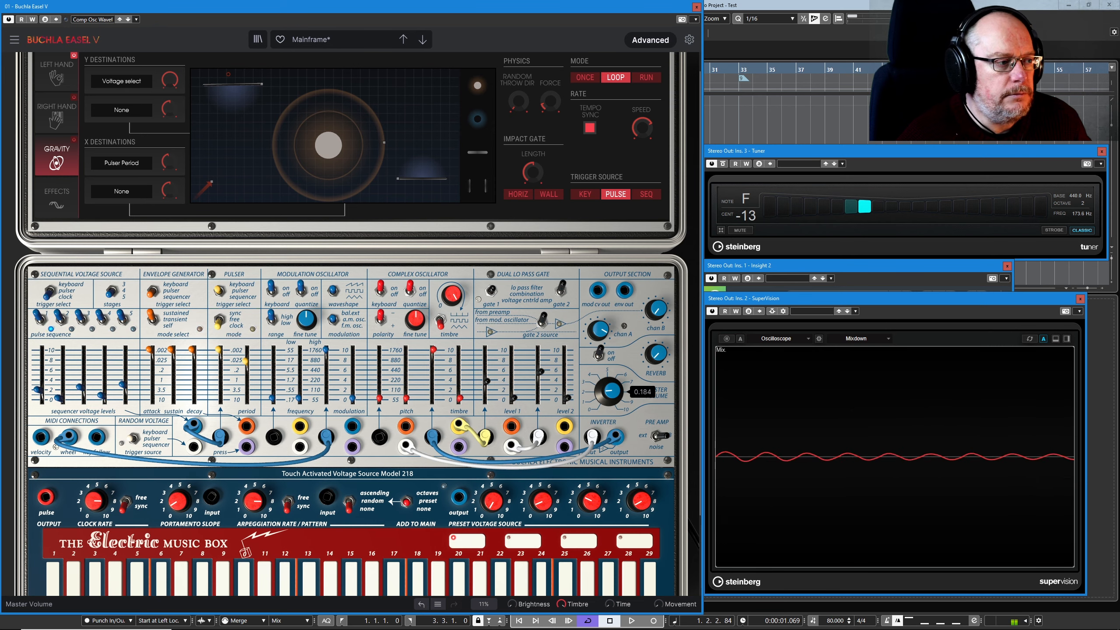
pyautogui.moveTo(615, 387); pyautogui.dragTo(603, 392)
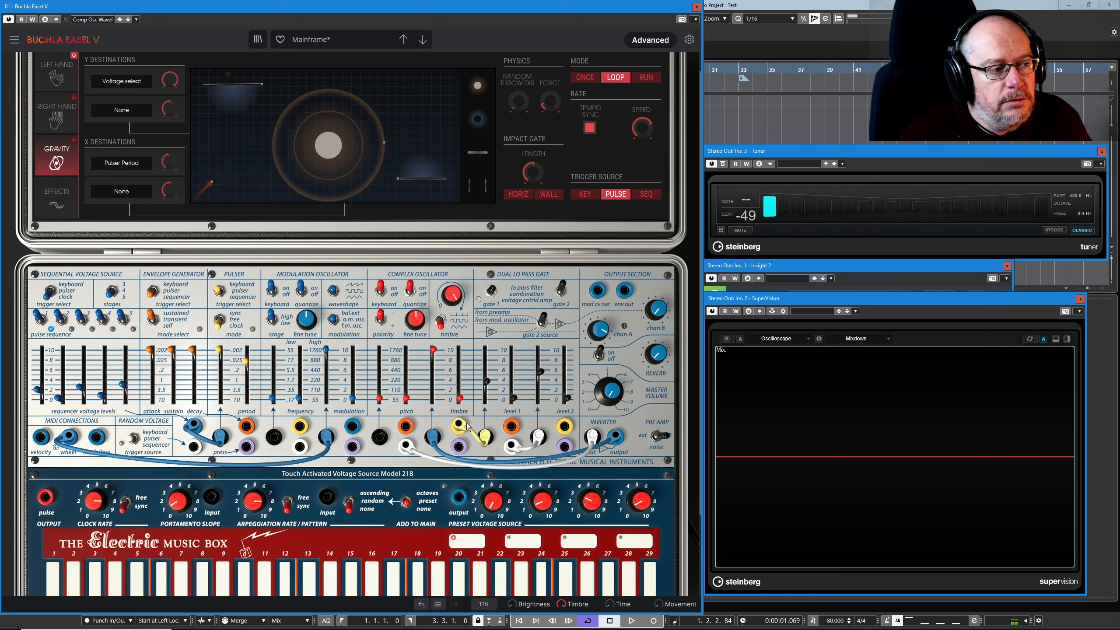
pyautogui.moveTo(468, 427); pyautogui.dragTo(487, 443)
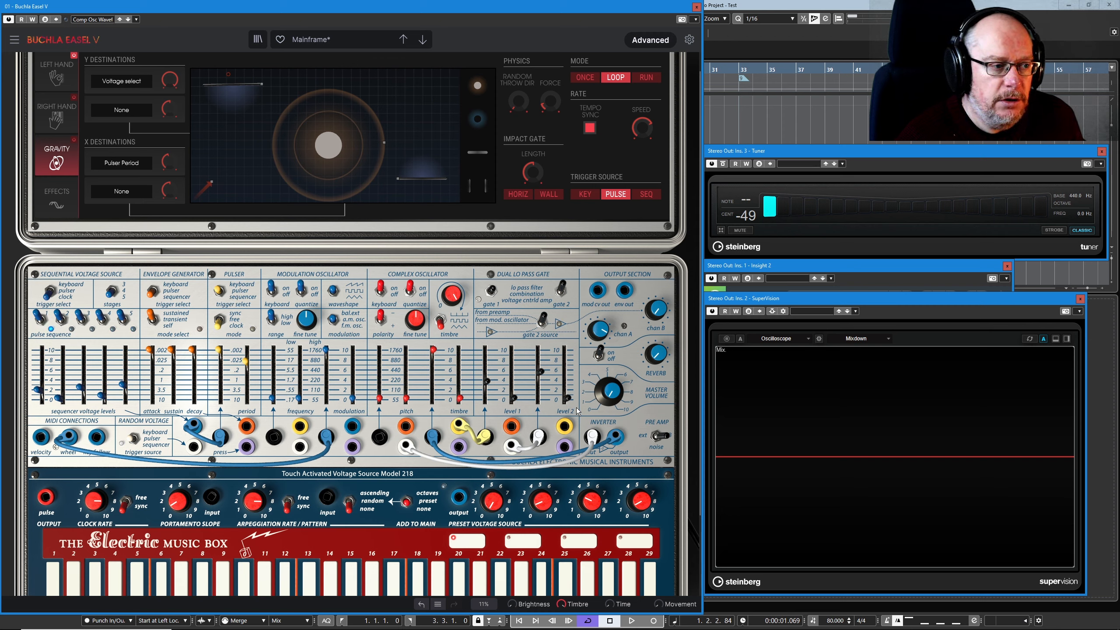
# Lower the pulser period to about 0.48 while auditioning the patch, and silence the master volume.
pyautogui.moveTo(616, 398); pyautogui.dragTo(616, 390)
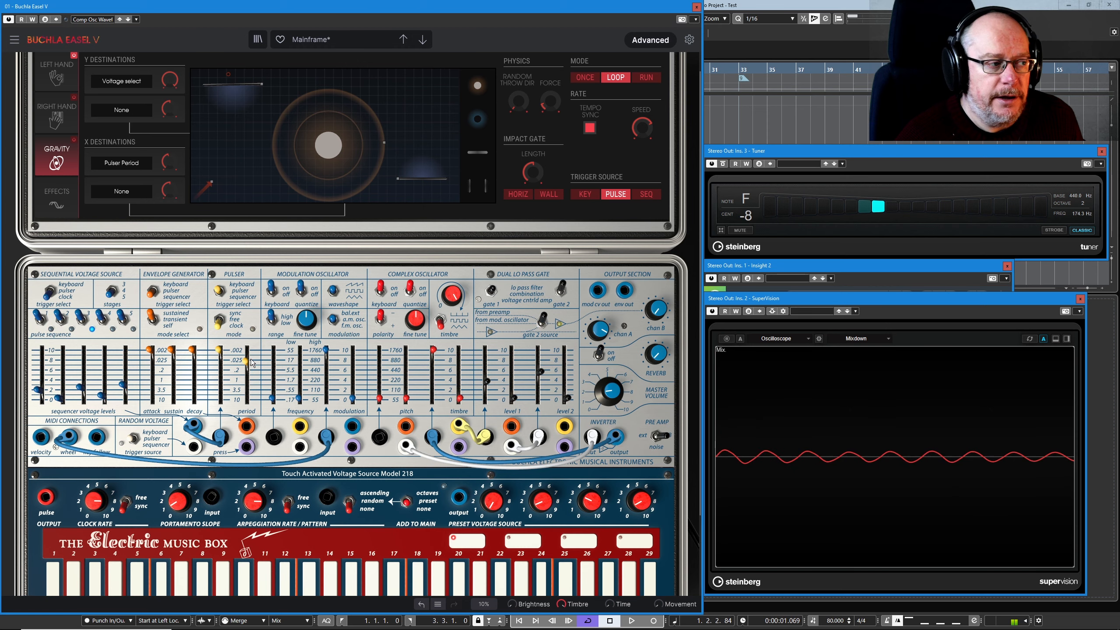
pyautogui.moveTo(248, 364); pyautogui.dragTo(245, 378)
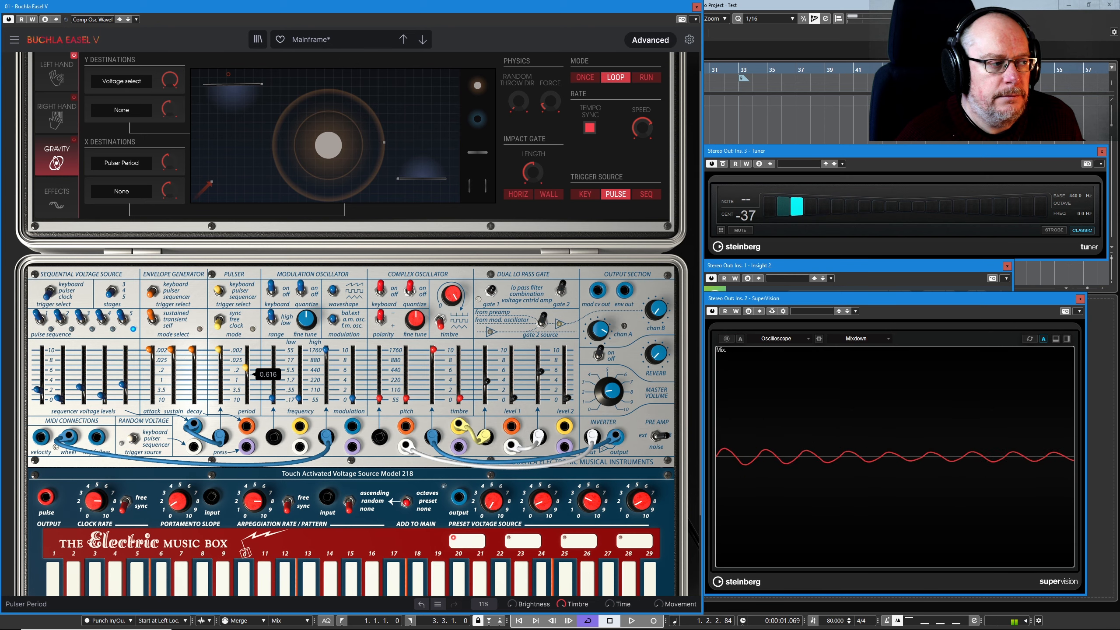
pyautogui.moveTo(246, 369); pyautogui.dragTo(246, 374)
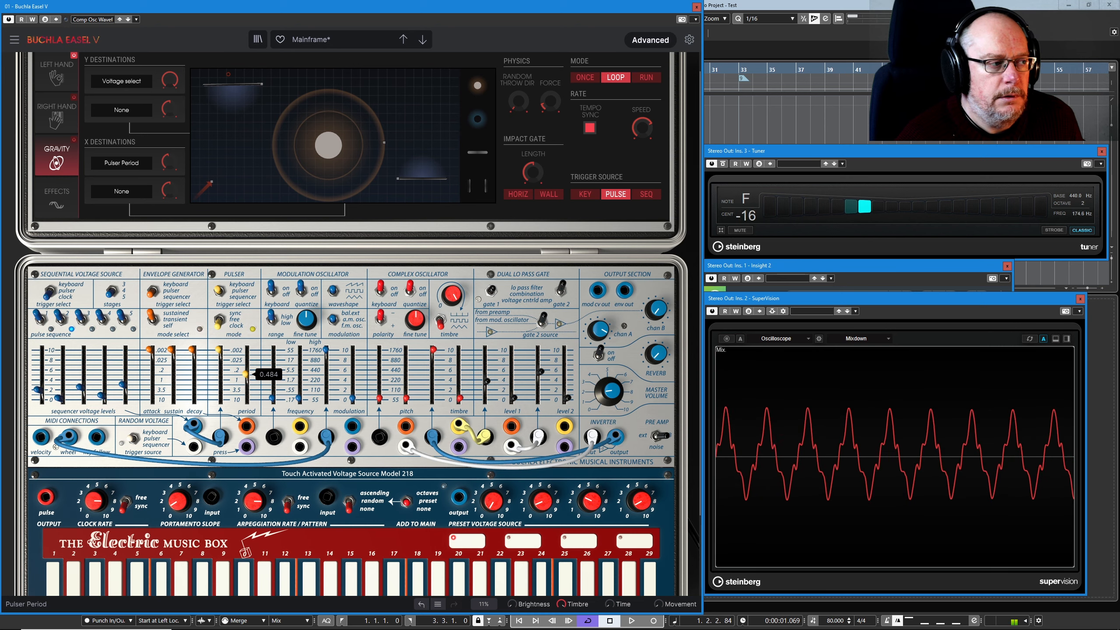
pyautogui.moveTo(245, 374); pyautogui.dragTo(245, 373)
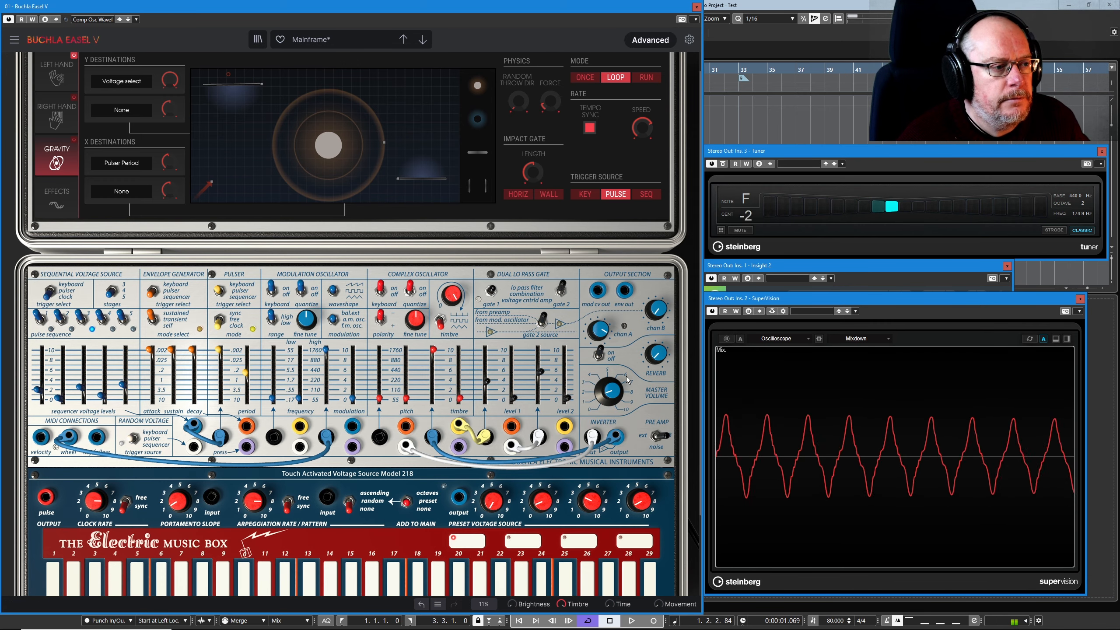
pyautogui.moveTo(626, 376); pyautogui.dragTo(627, 404)
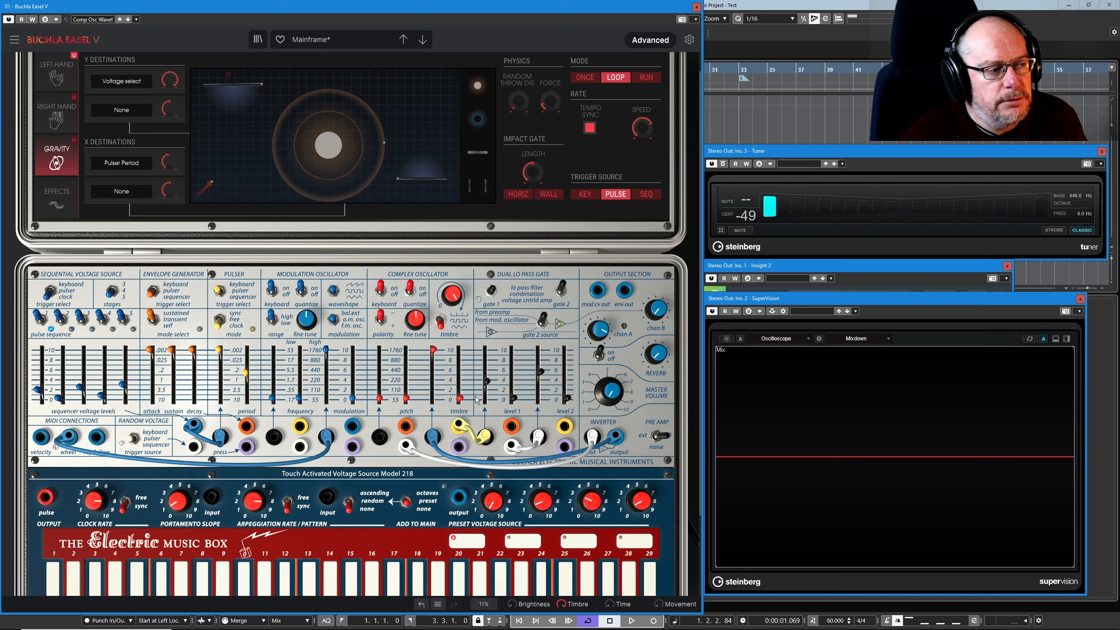
# Remove the inverter from the complex oscillator's timbre modulation, patch the white output directly to the timbre input, and audition it at about 0.17 master volume.
pyautogui.moveTo(461, 402)
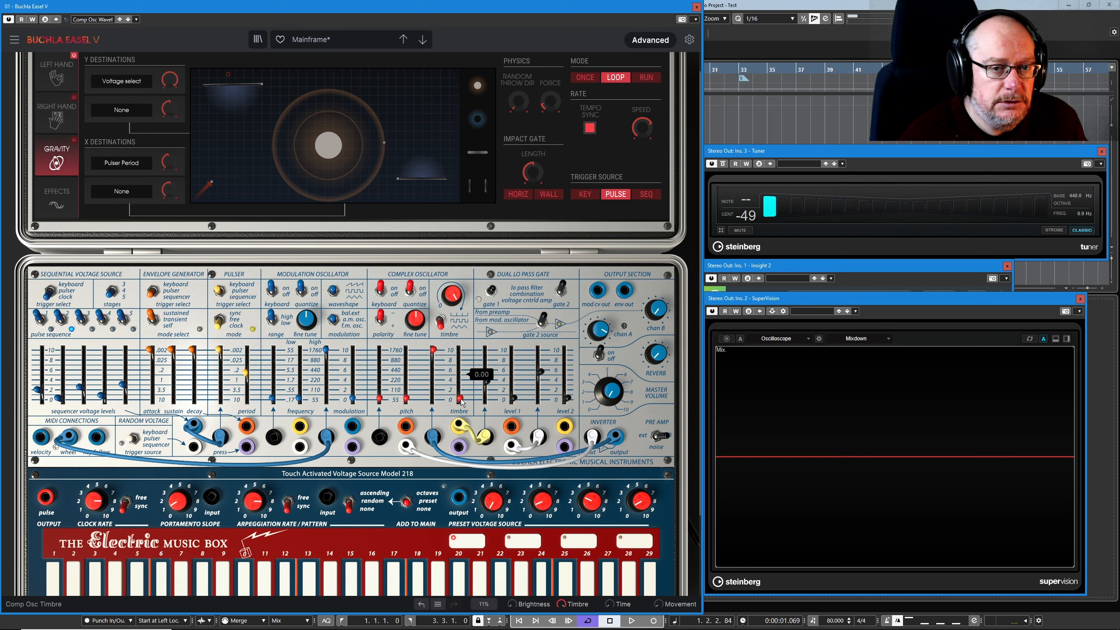
pyautogui.moveTo(433, 351)
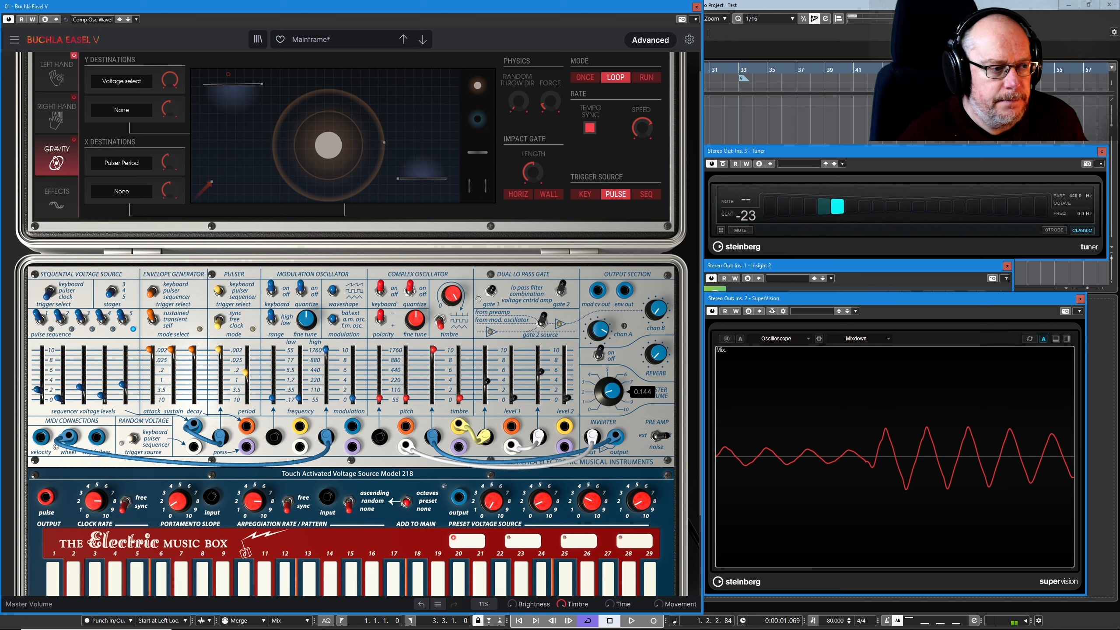
pyautogui.moveTo(432, 436); pyautogui.dragTo(418, 467)
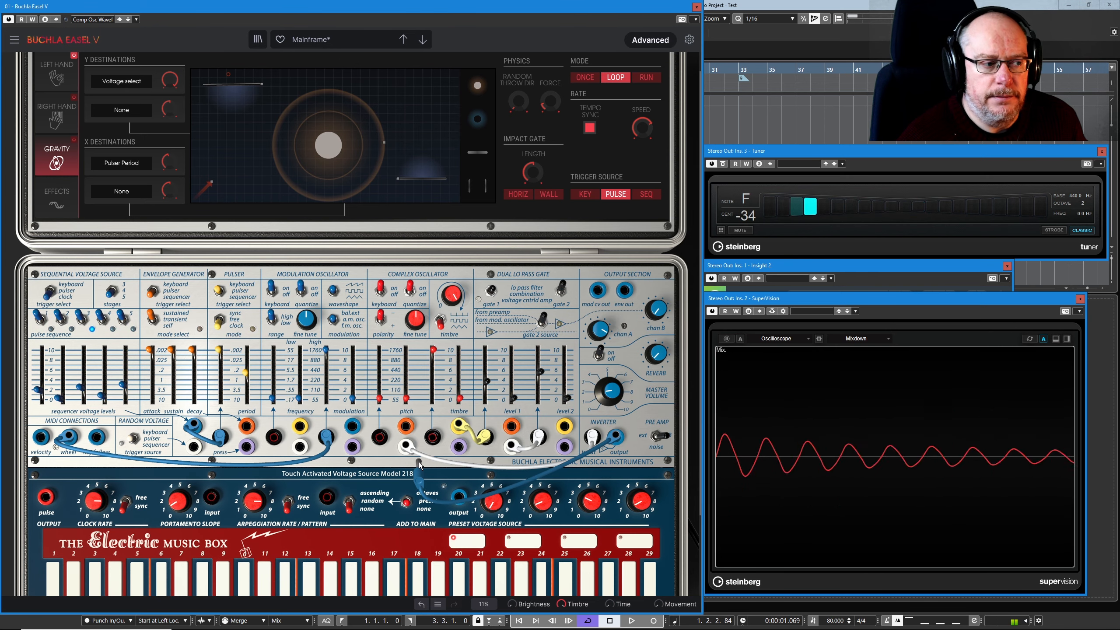
pyautogui.moveTo(419, 464); pyautogui.dragTo(432, 437)
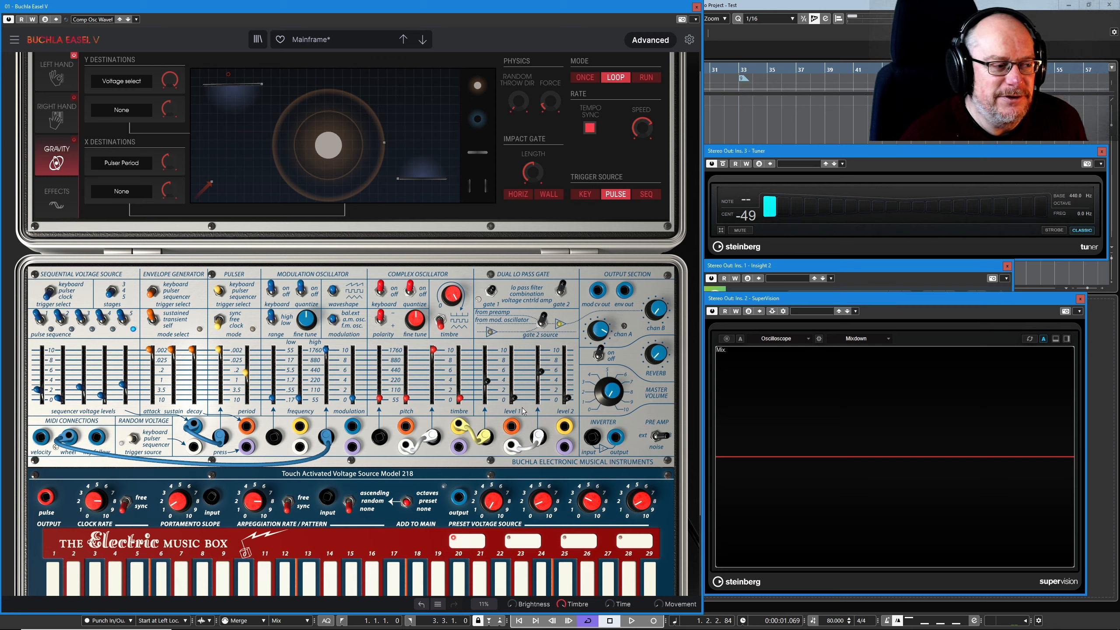
pyautogui.moveTo(608, 389); pyautogui.dragTo(607, 380)
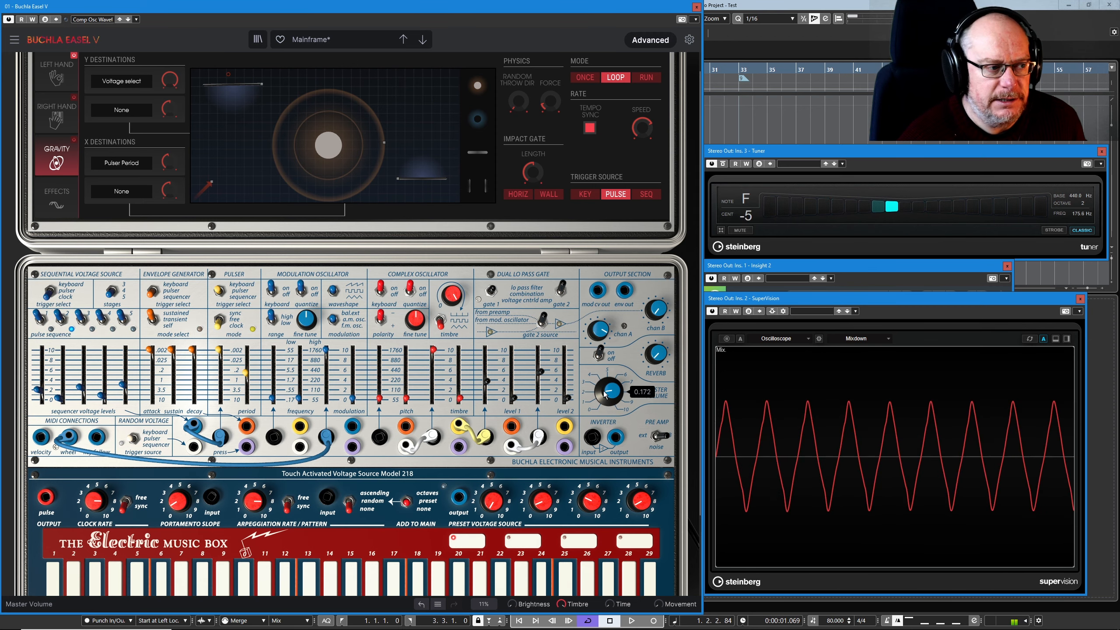
pyautogui.moveTo(604, 395)
pyautogui.mouseDown()
pyautogui.moveTo(604, 384)
pyautogui.moveTo(605, 407)
pyautogui.mouseUp()
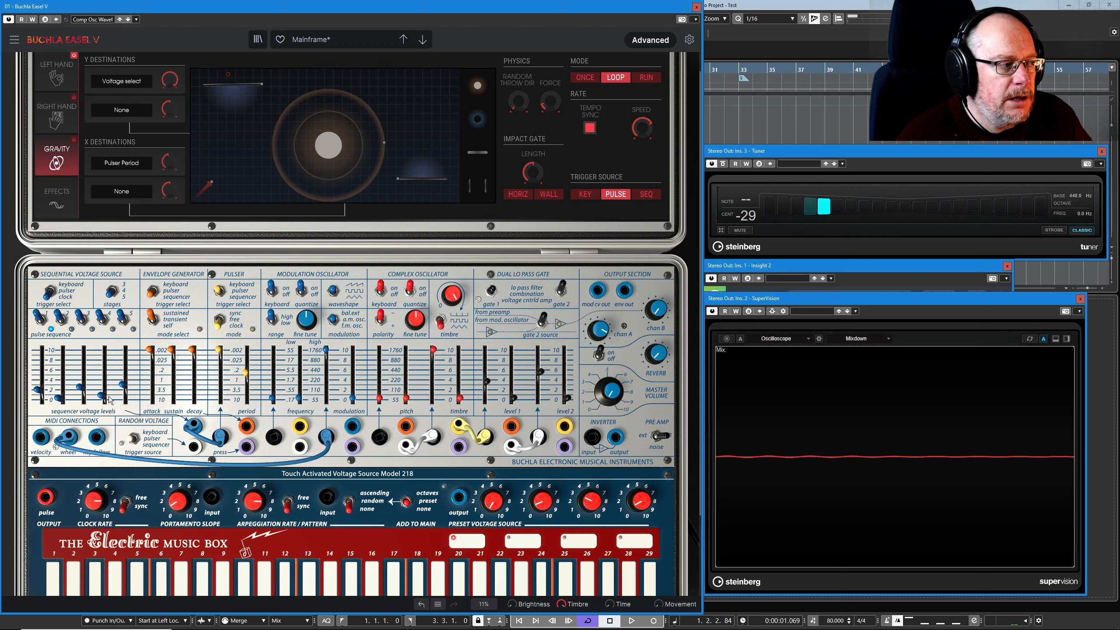
# Unplug the sequencer cable from the pulser's period input while auditioning the patch, and plug it back in for comparison.
pyautogui.moveTo(172, 384)
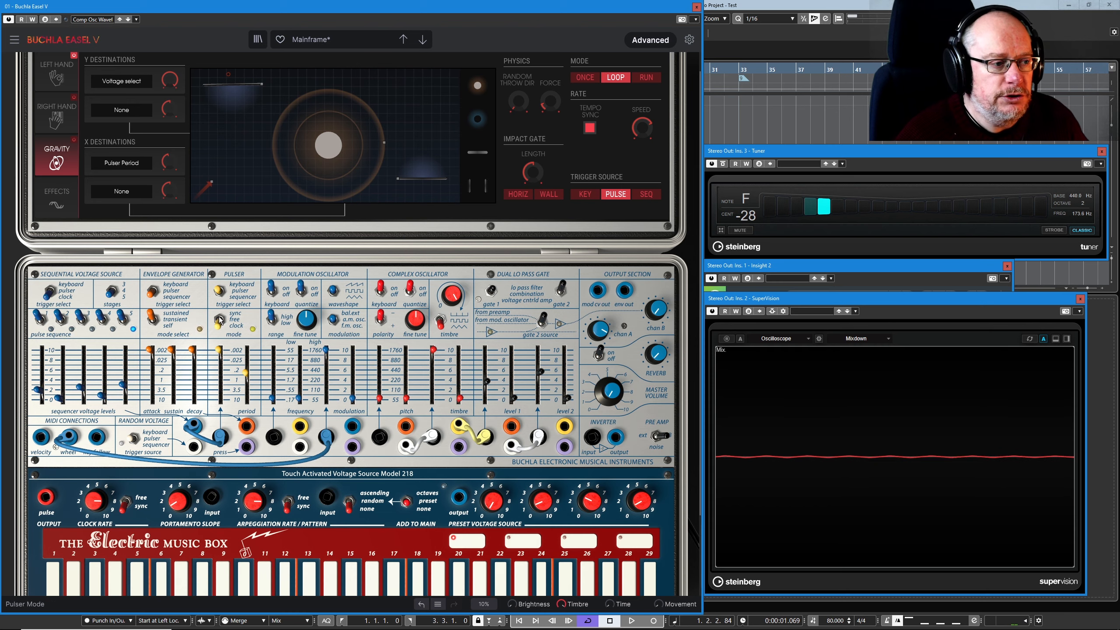
pyautogui.moveTo(612, 393)
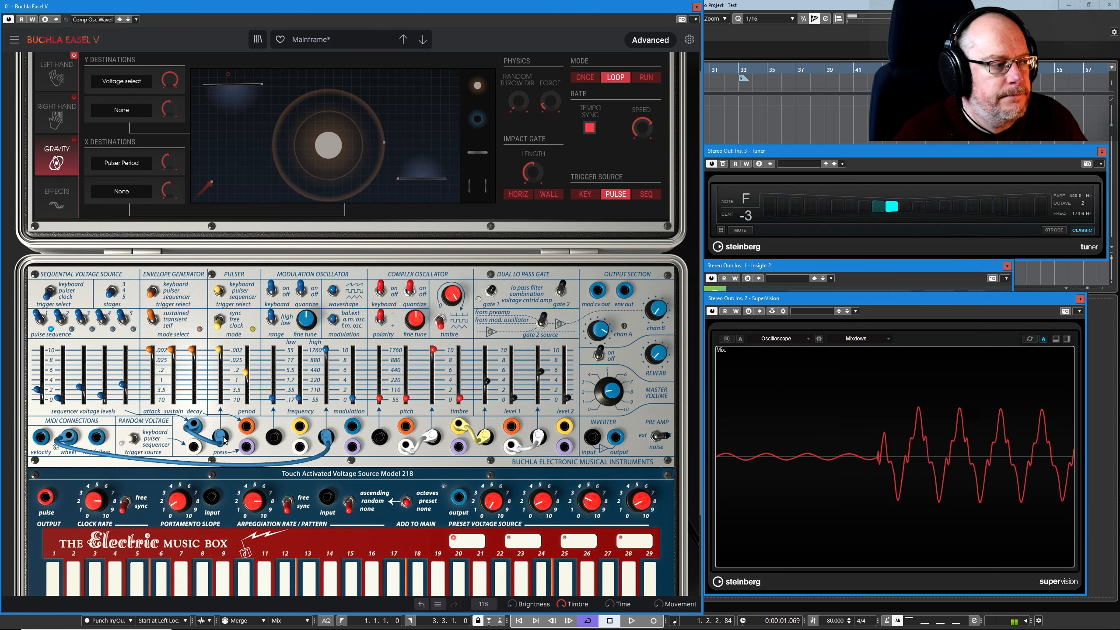
pyautogui.moveTo(221, 438); pyautogui.dragTo(223, 454)
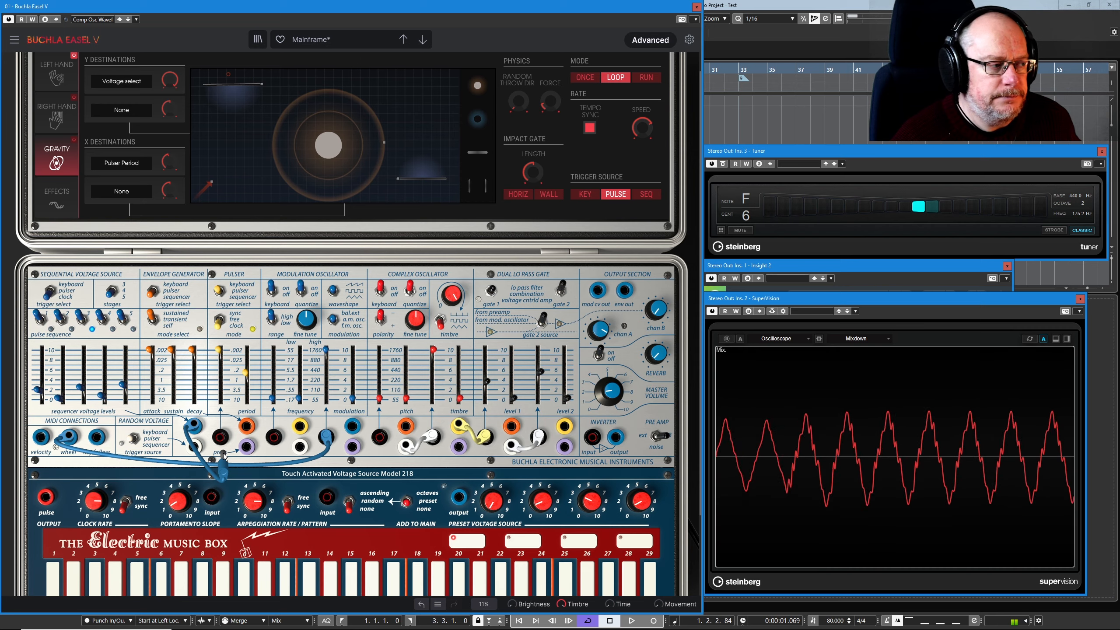
pyautogui.moveTo(223, 454); pyautogui.dragTo(221, 439)
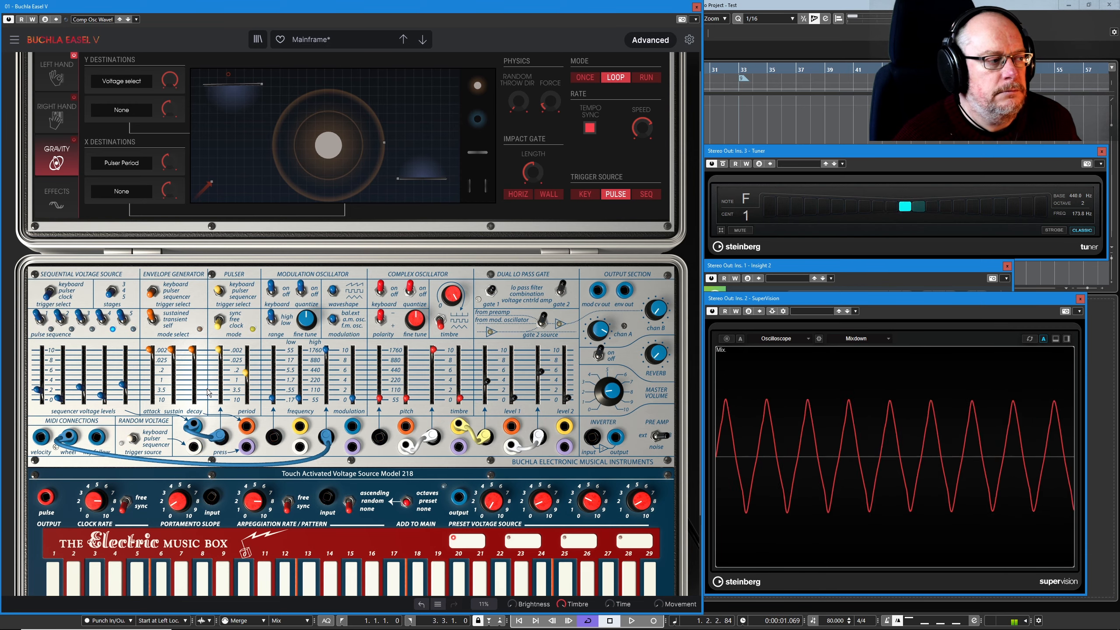
# Raise the first, third and fifth sequencer voltage levels to about 5 to 6, and audition the patch.
pyautogui.moveTo(81, 387); pyautogui.dragTo(123, 370)
pyautogui.moveTo(38, 388); pyautogui.dragTo(39, 374)
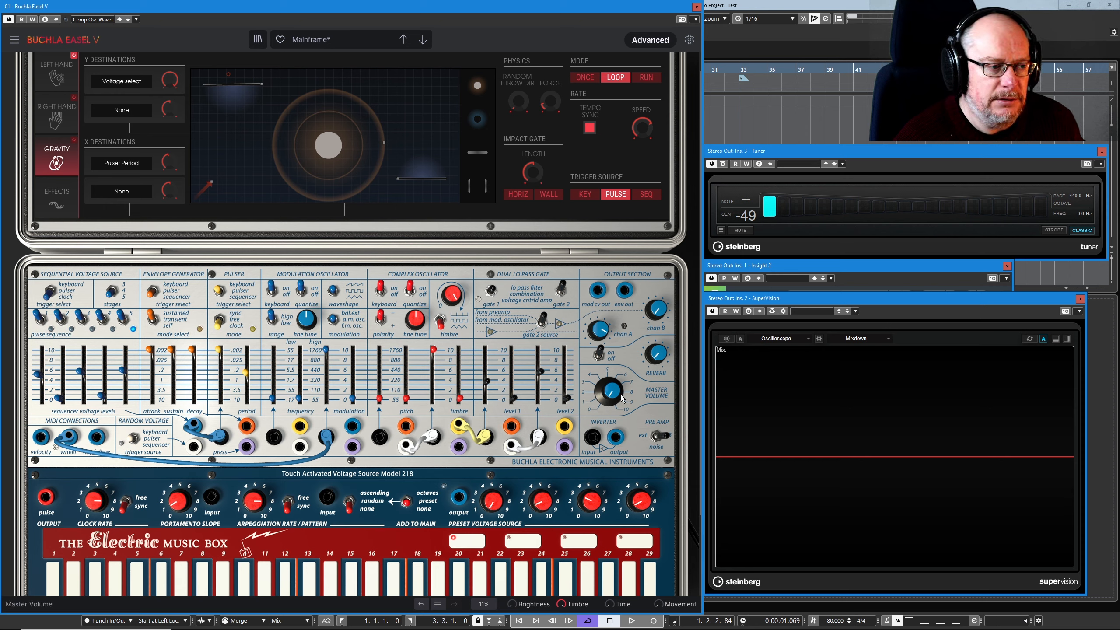
pyautogui.moveTo(610, 399)
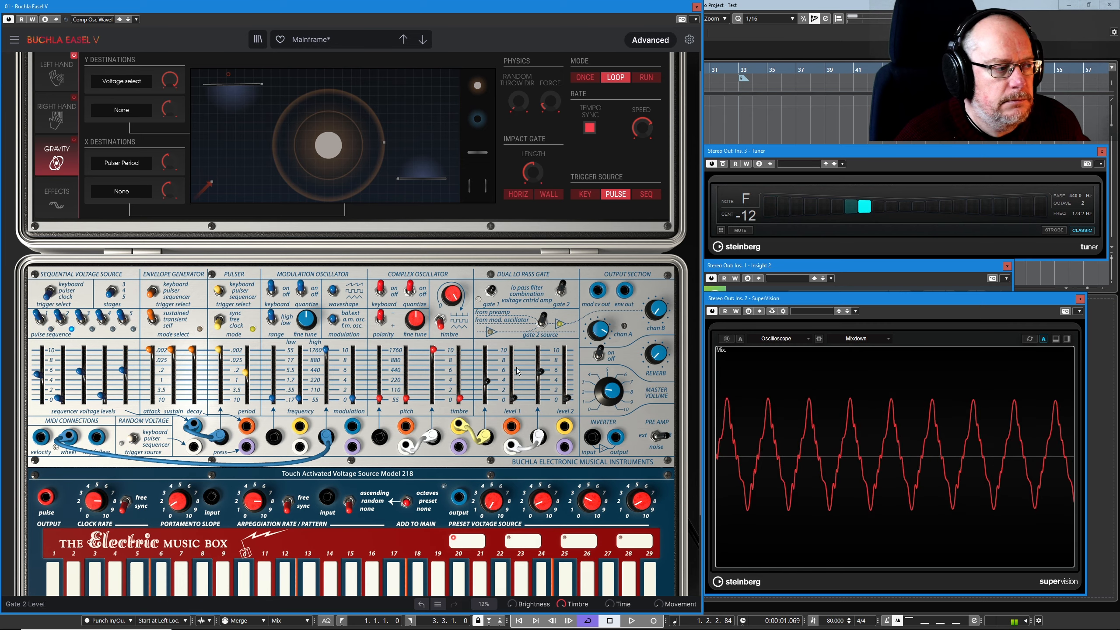
# Remove the sequencer cable from the pulser's period input and audition the patch at about 0.23 master volume.
pyautogui.moveTo(219, 436); pyautogui.dragTo(211, 445)
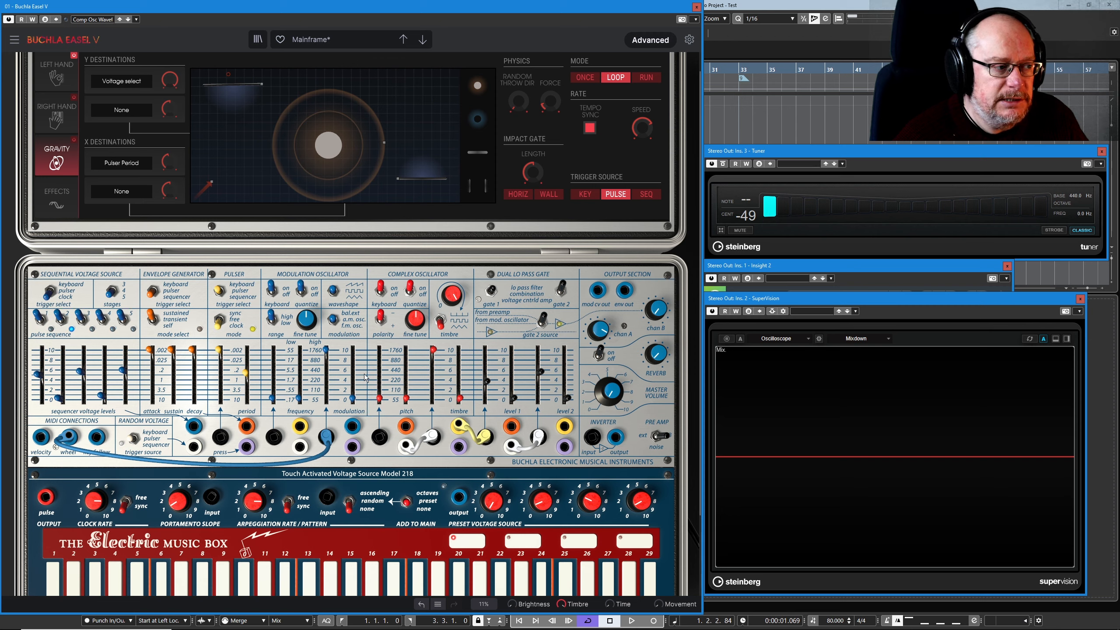
pyautogui.moveTo(351, 398)
pyautogui.mouseDown()
pyautogui.moveTo(353, 368)
pyautogui.moveTo(353, 398)
pyautogui.mouseUp()
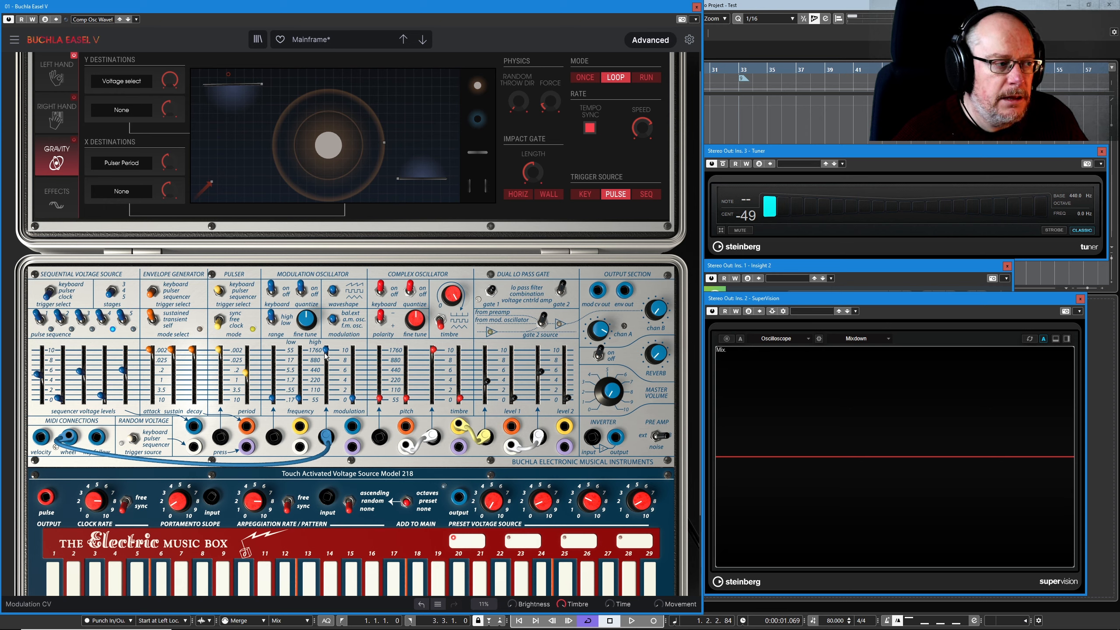
pyautogui.moveTo(326, 351)
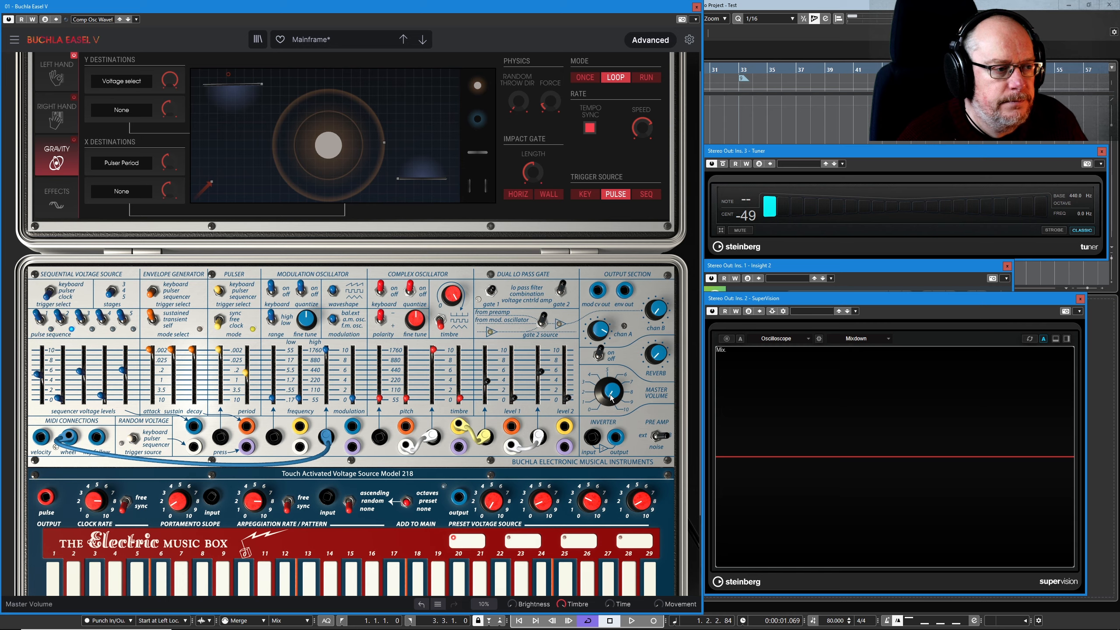
pyautogui.moveTo(610, 393); pyautogui.dragTo(609, 367)
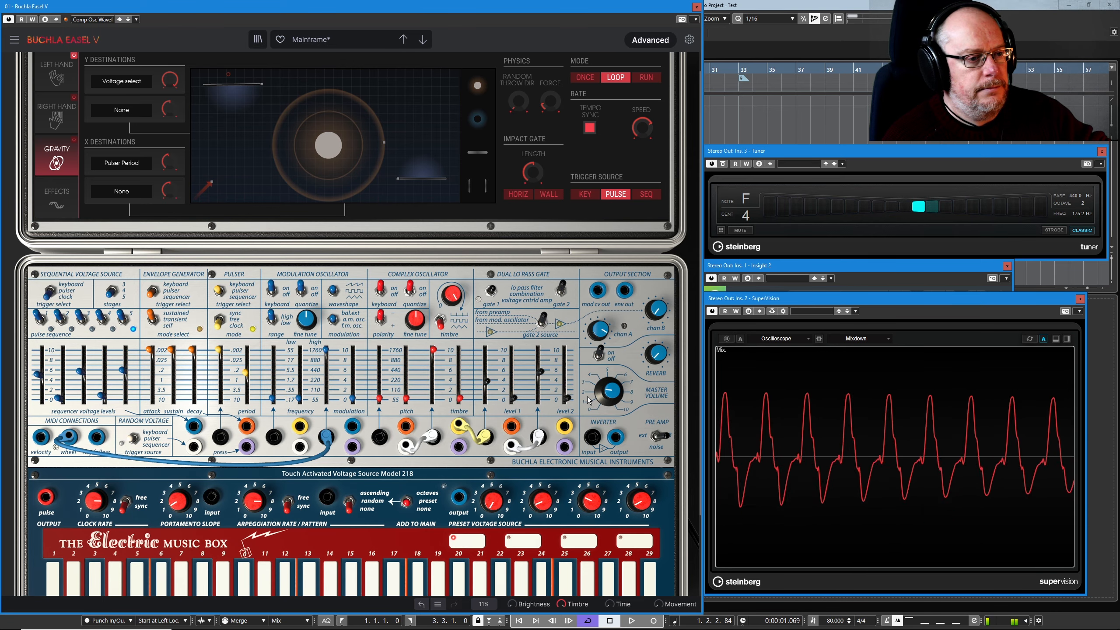
pyautogui.moveTo(616, 401)
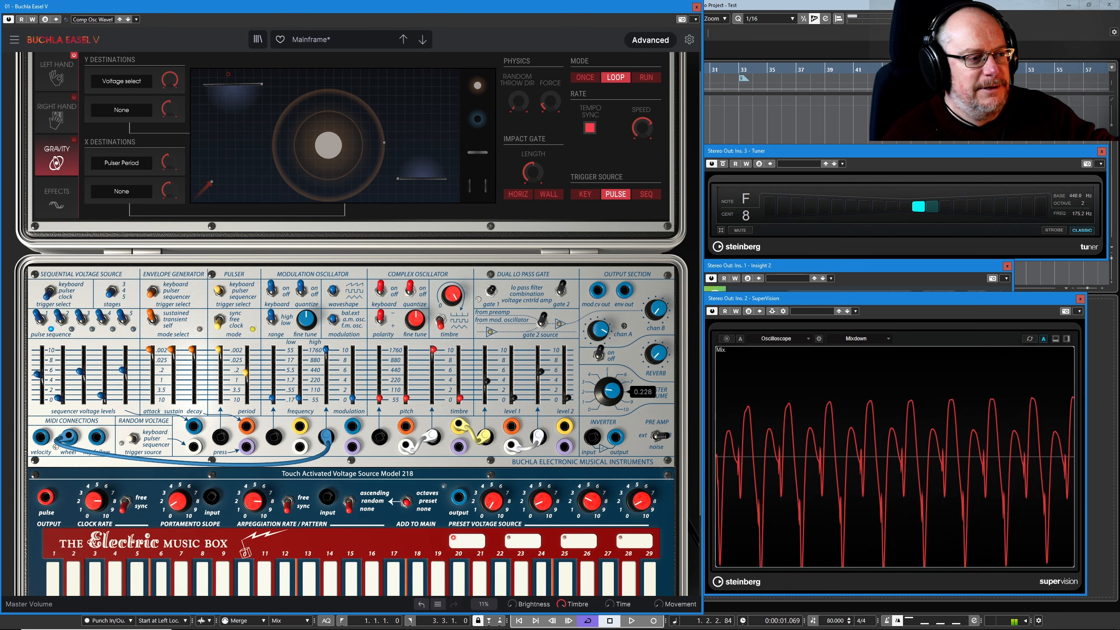
# Examine the modulation oscillator's frequency setting while auditioning the patch, and turn the master volume down to zero.
pyautogui.moveTo(613, 397); pyautogui.dragTo(612, 373)
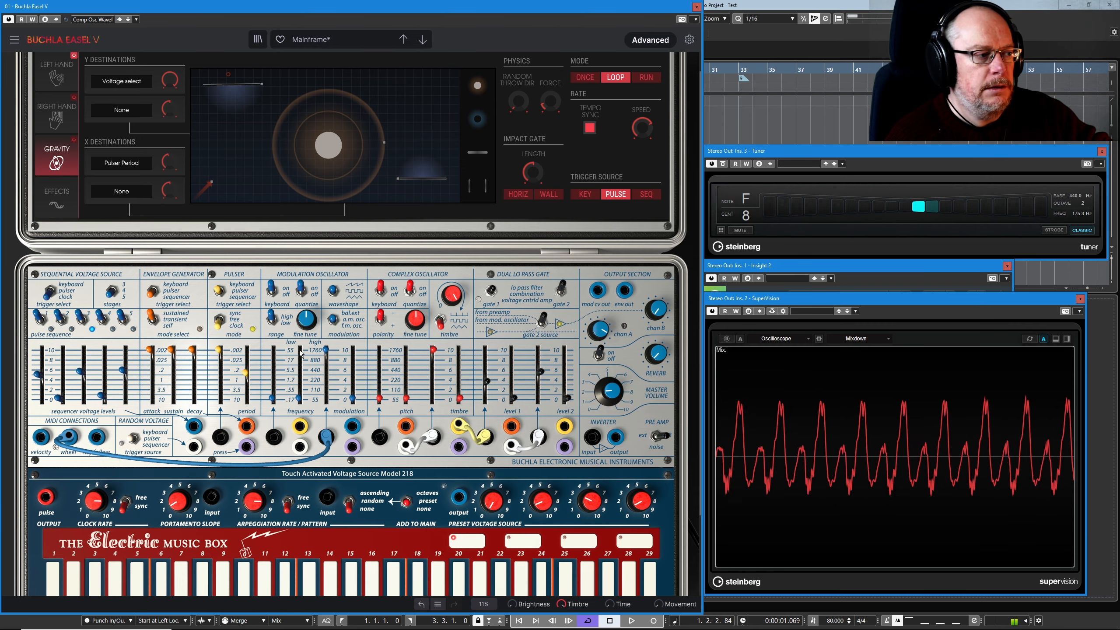
pyautogui.moveTo(299, 400)
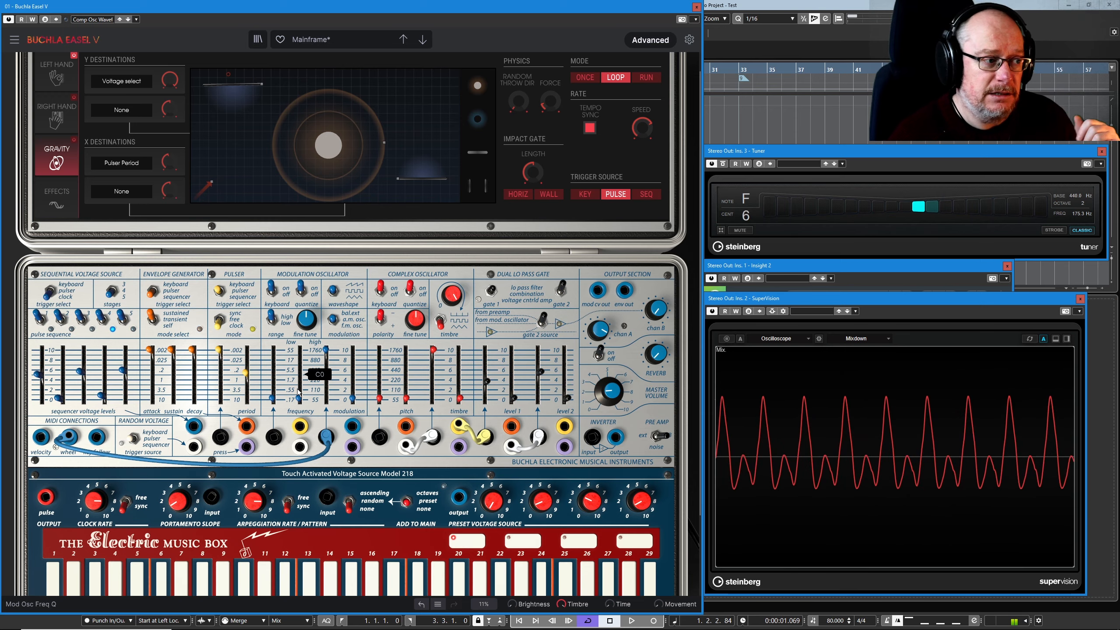
pyautogui.moveTo(297, 392)
pyautogui.mouseDown()
pyautogui.moveTo(299, 374)
pyautogui.moveTo(299, 397)
pyautogui.mouseUp()
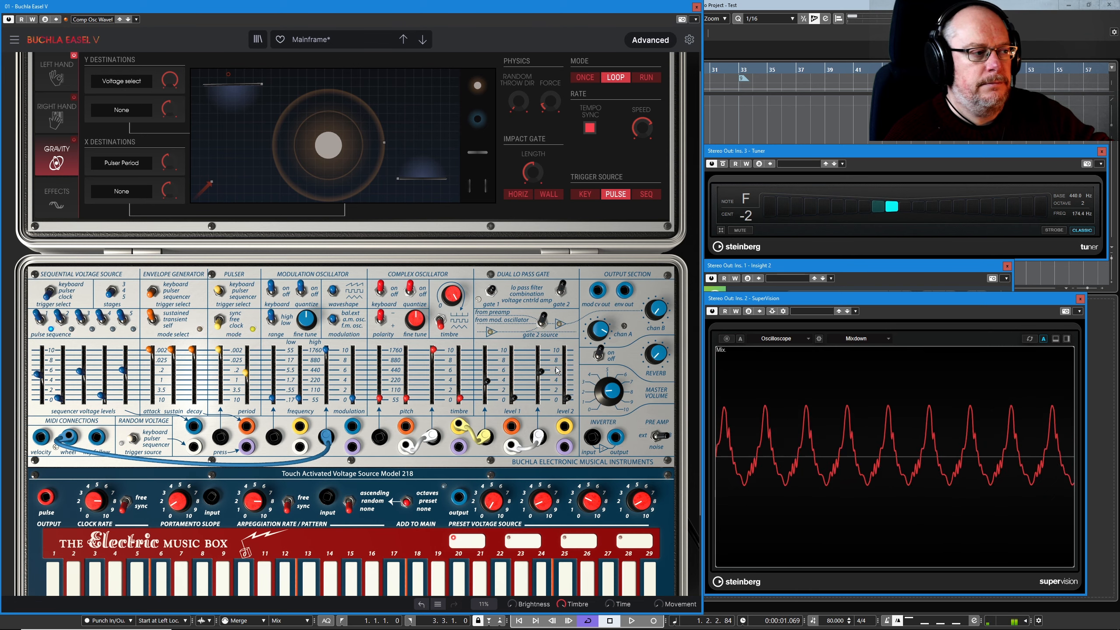
pyautogui.moveTo(609, 393)
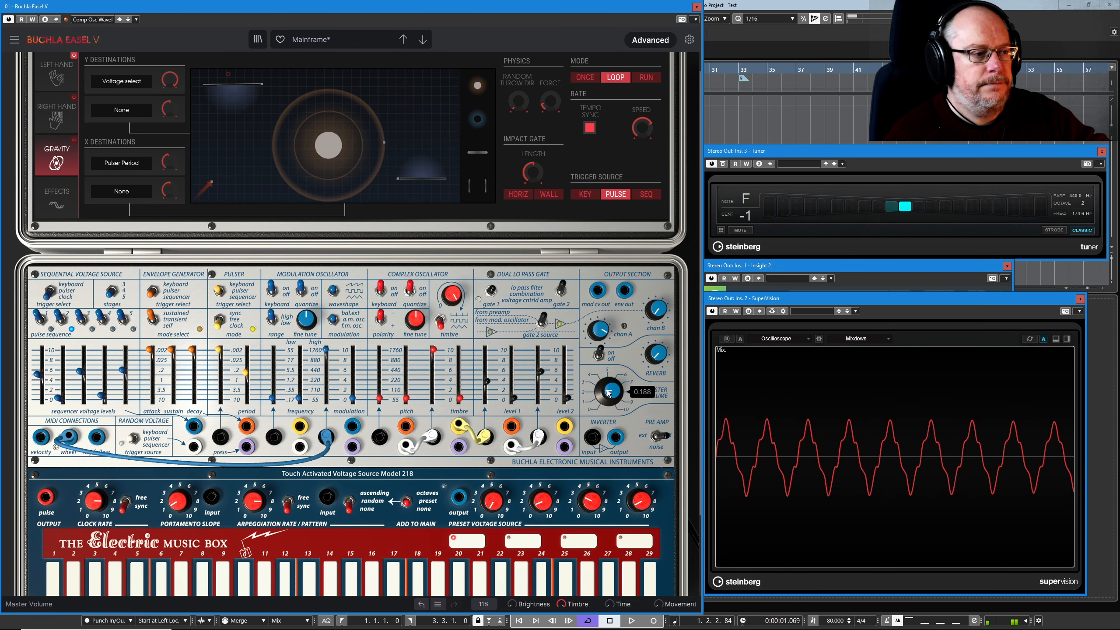
pyautogui.scroll(-5, 608, 392)
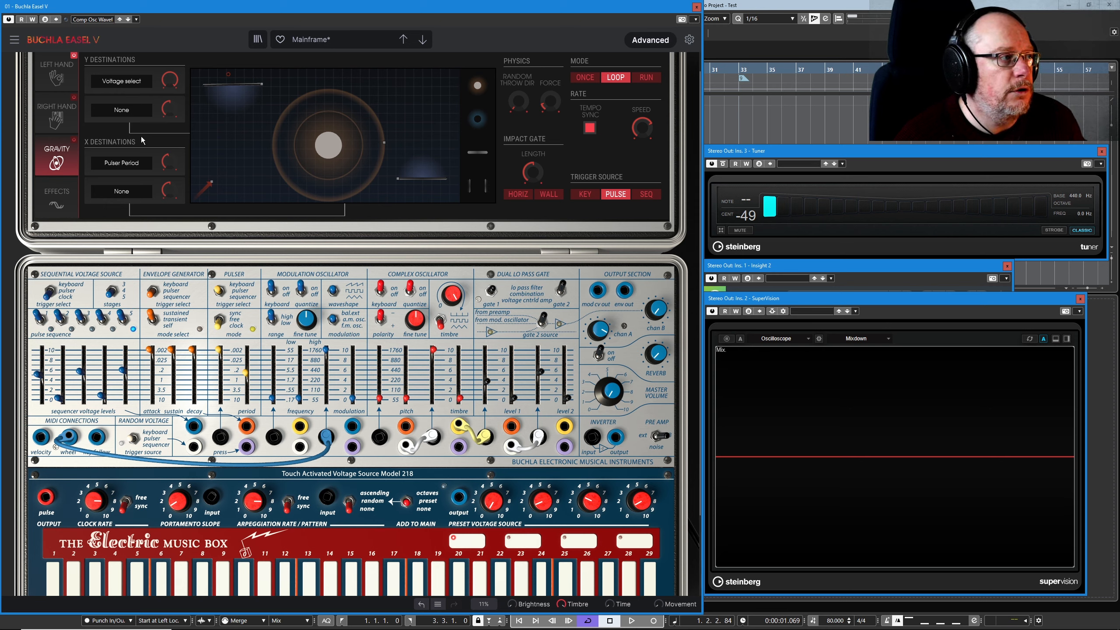
# Open the left-hand modulation functions and cycle through the modulation oscillator's waveshape options.
pyautogui.click(53, 71)
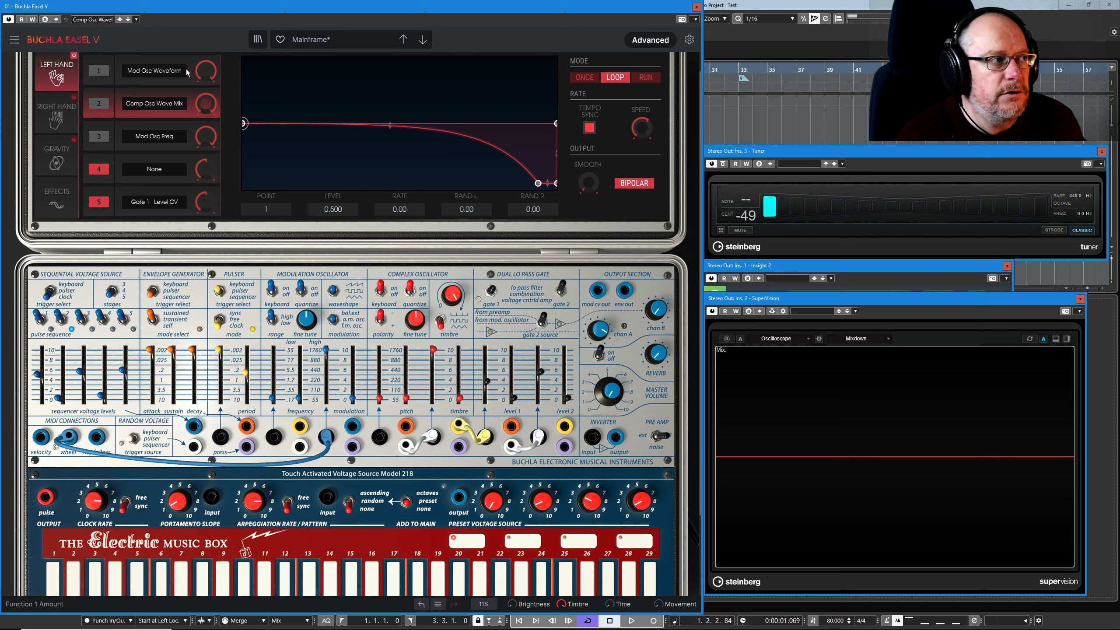
pyautogui.moveTo(212, 74)
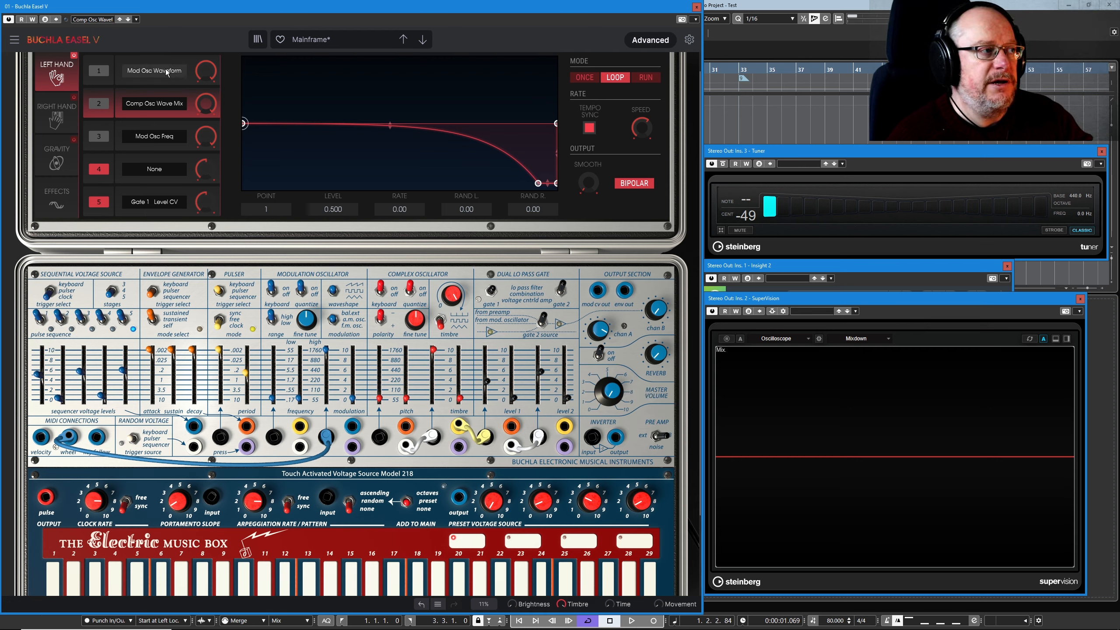
pyautogui.click(335, 292)
pyautogui.click(334, 292)
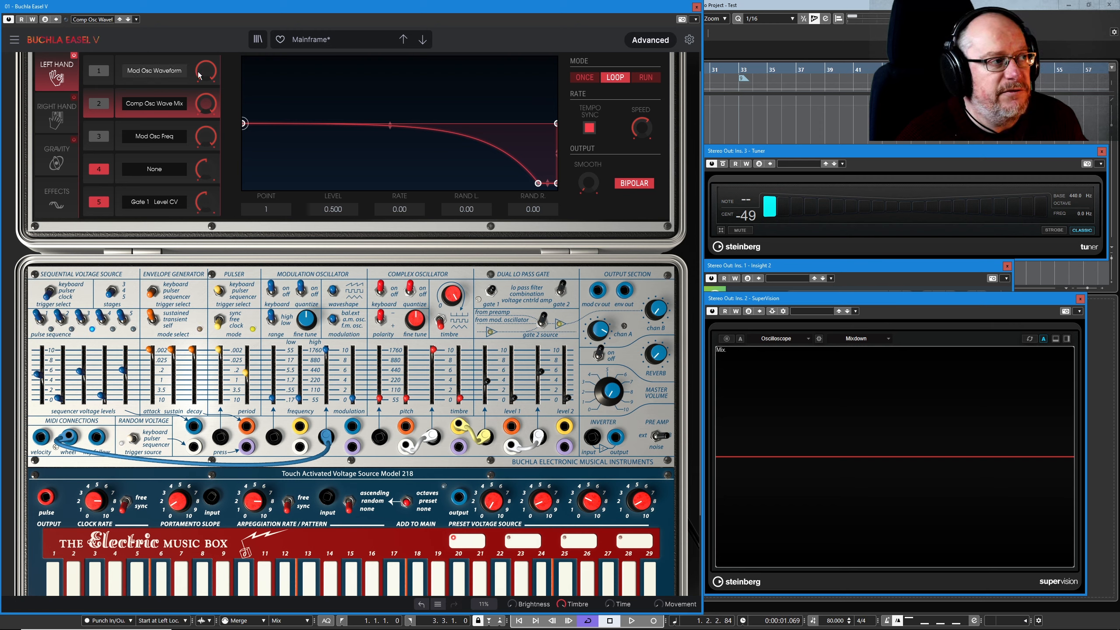
pyautogui.click(335, 292)
pyautogui.click(335, 292)
pyautogui.click(335, 292)
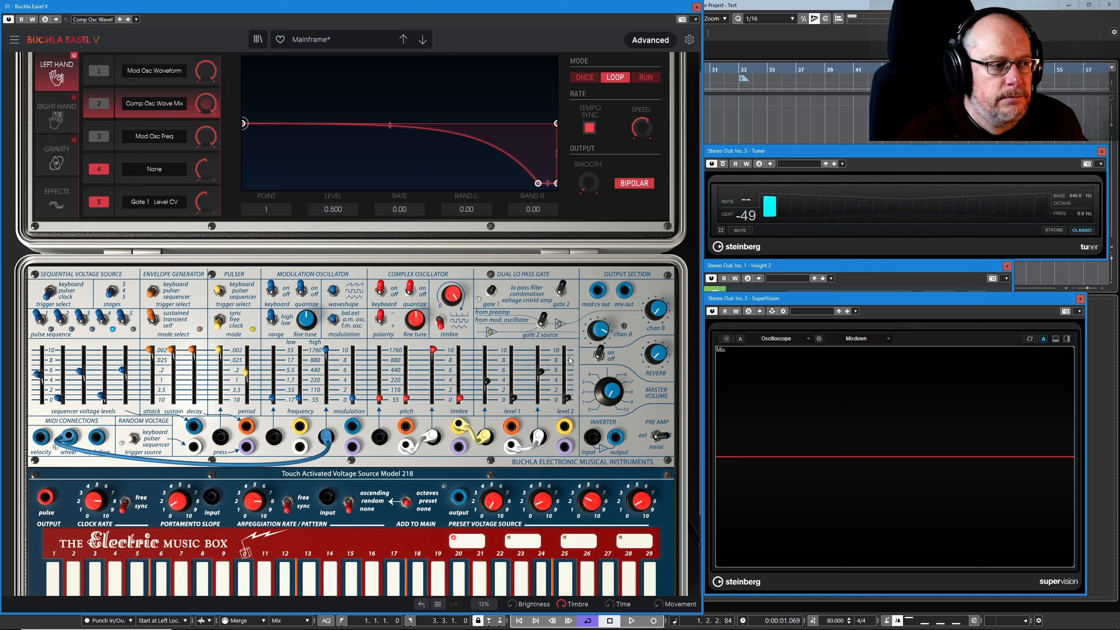
# Try the Mod Osc Waveform modulation while auditioning at about 0.21 master volume, and display its curve.
pyautogui.scroll(4, 610, 397)
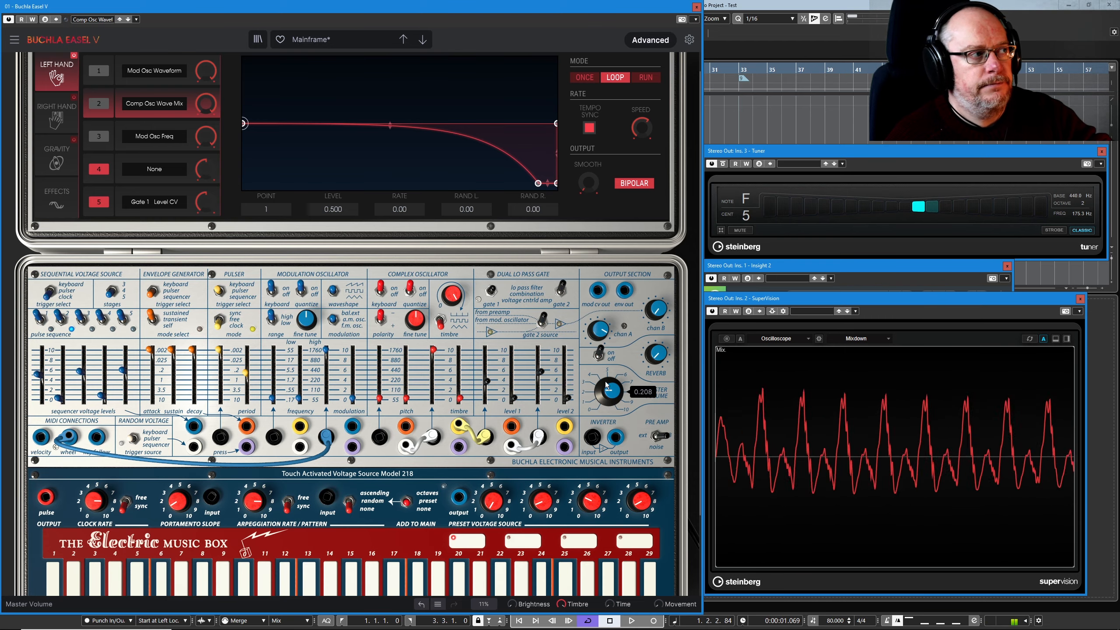
pyautogui.click(100, 72)
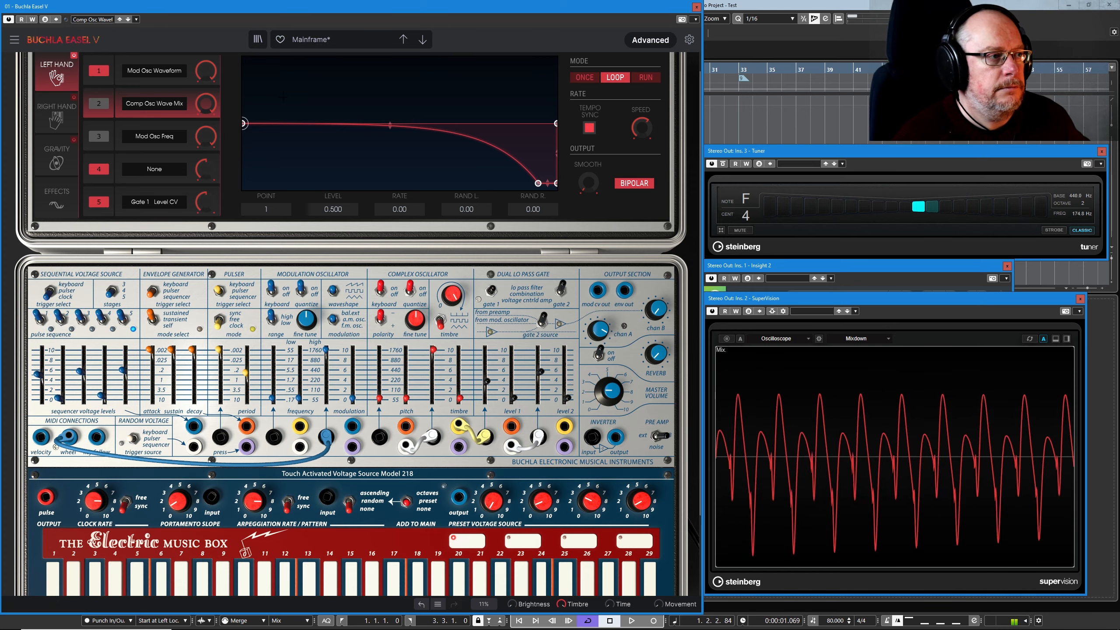
pyautogui.click(108, 84)
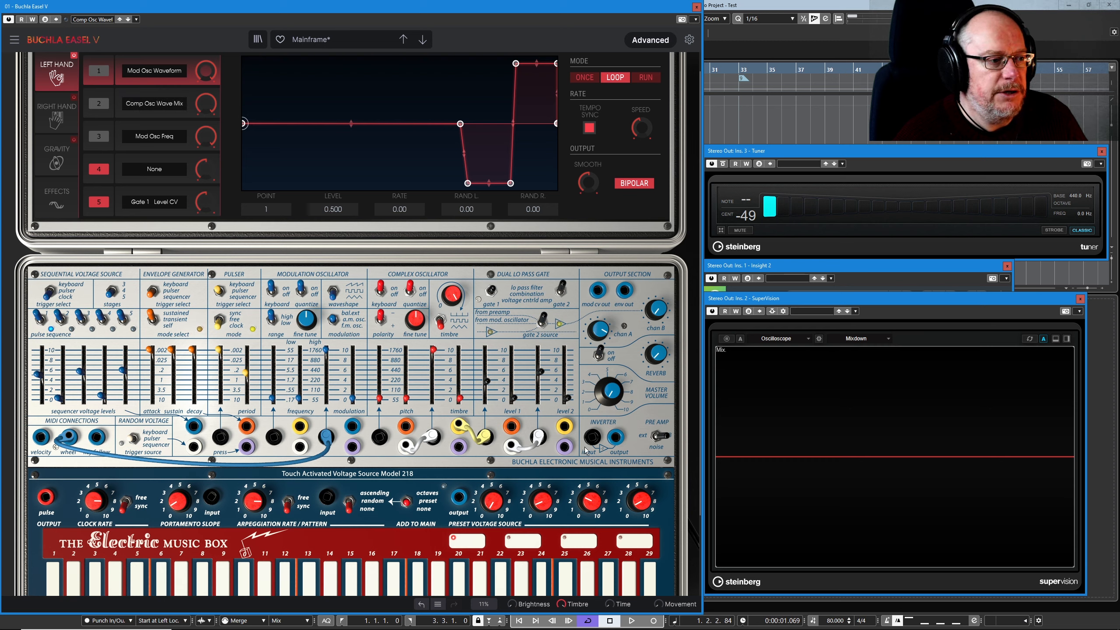
# Bring the master volume back up and enable the Comp Osc Wave Mix modulation in the left-hand functions.
pyautogui.moveTo(611, 398); pyautogui.dragTo(610, 374)
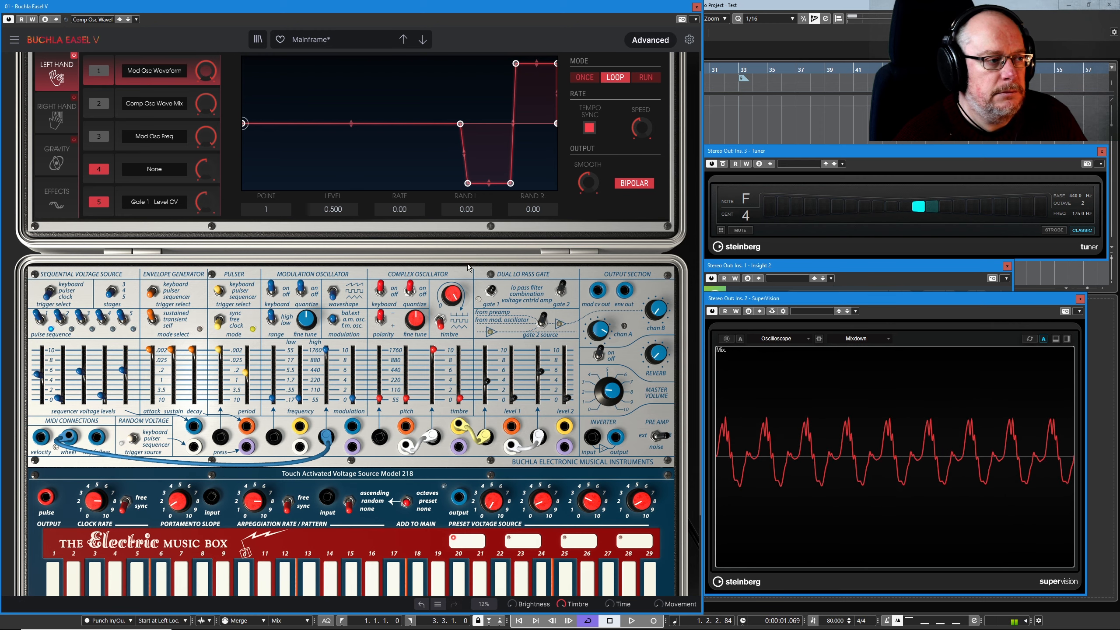
pyautogui.moveTo(452, 296)
pyautogui.mouseDown()
pyautogui.moveTo(453, 324)
pyautogui.moveTo(452, 301)
pyautogui.mouseUp()
pyautogui.click(107, 112)
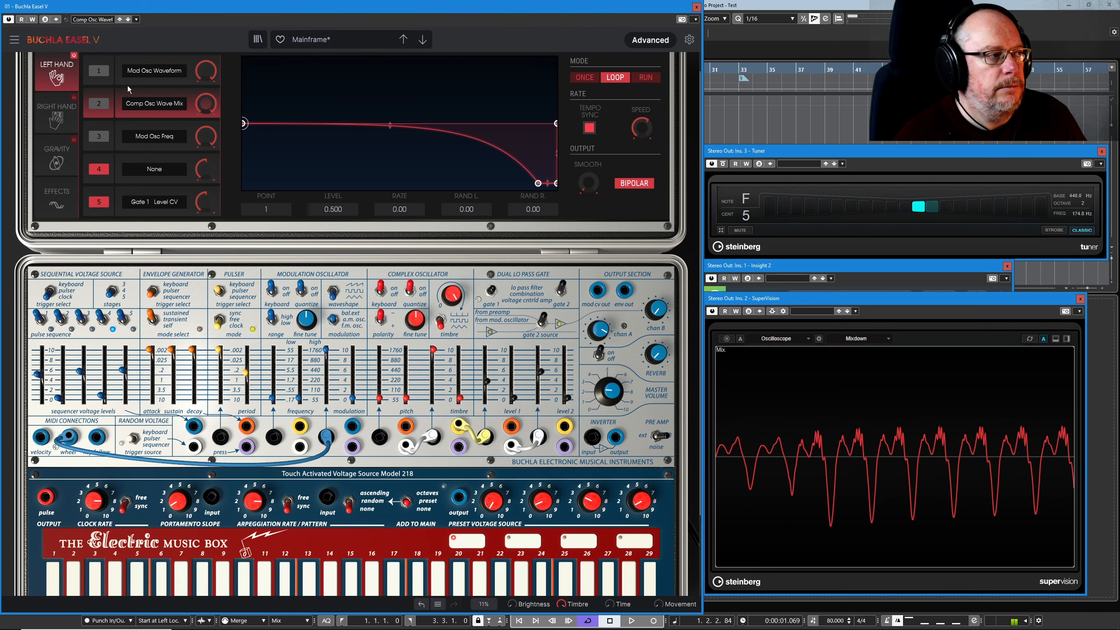
pyautogui.click(99, 104)
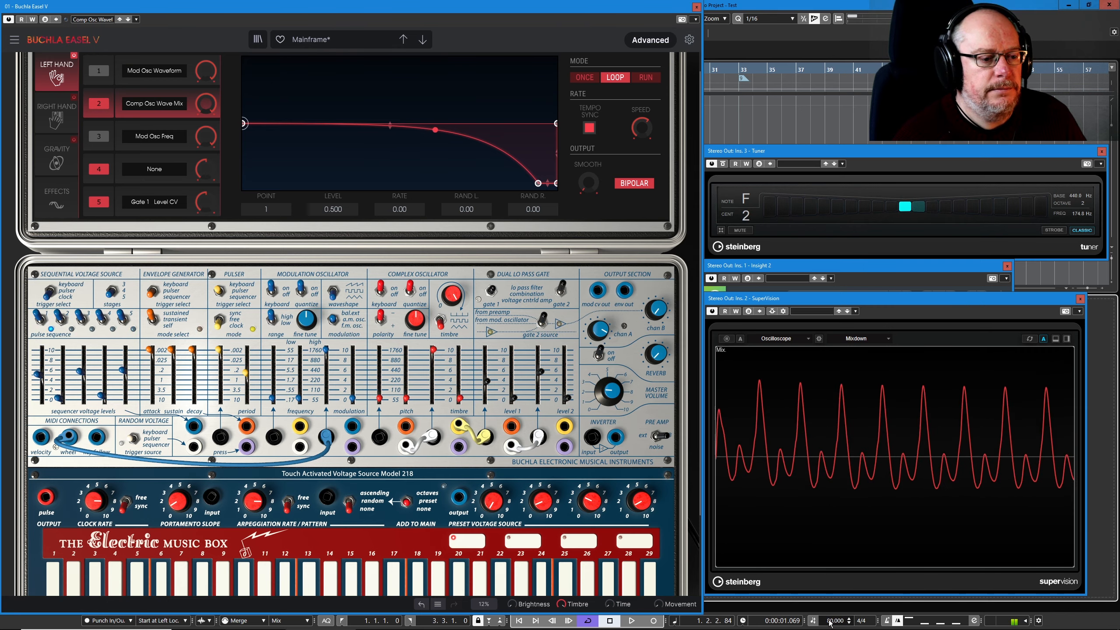
# Set the project tempo to 40 and enable the Mod Osc Freq modulation while auditioning the patch.
pyautogui.write('40')
pyautogui.press('Return')
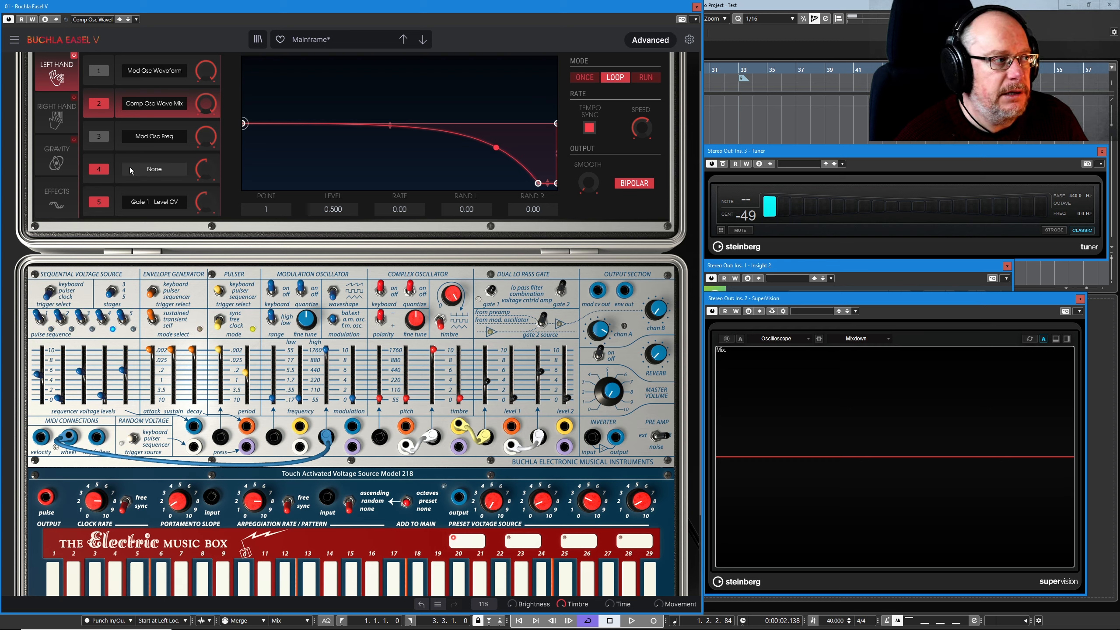
pyautogui.click(102, 145)
pyautogui.click(513, 123)
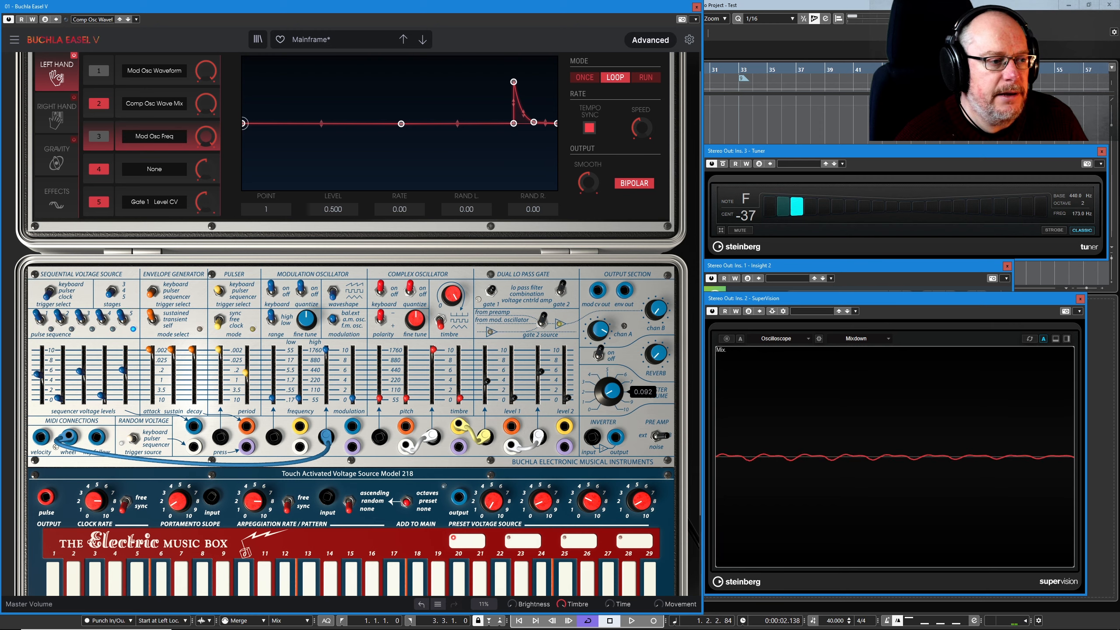
pyautogui.click(98, 136)
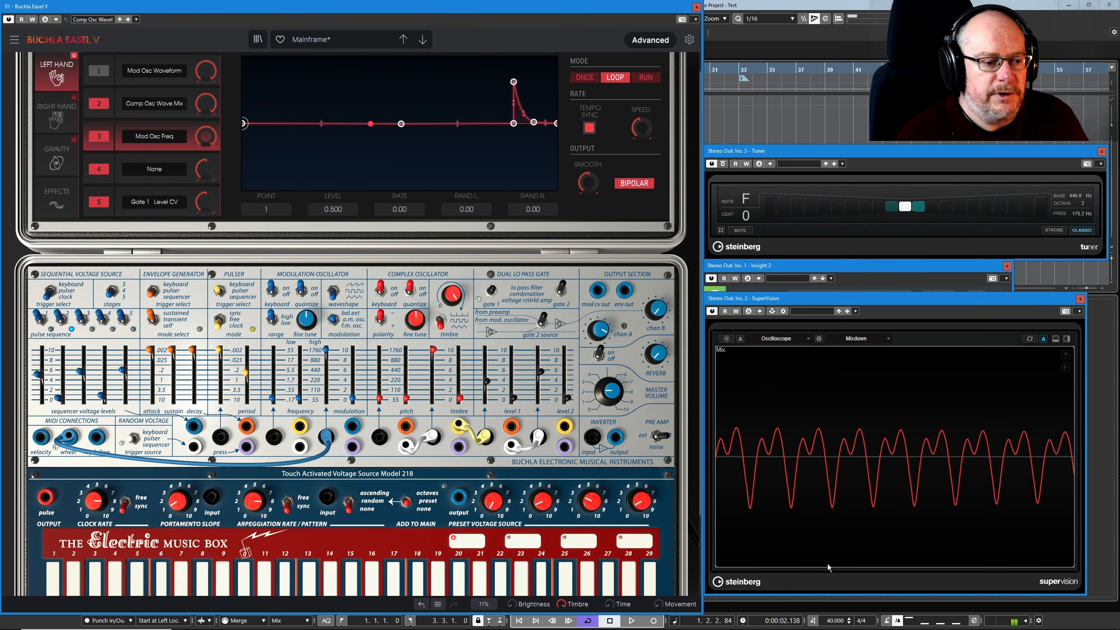
# Set the project tempo to 80, raise the pulser period slider slightly while auditioning, and silence the master volume.
pyautogui.write('80')
pyautogui.press('Return')
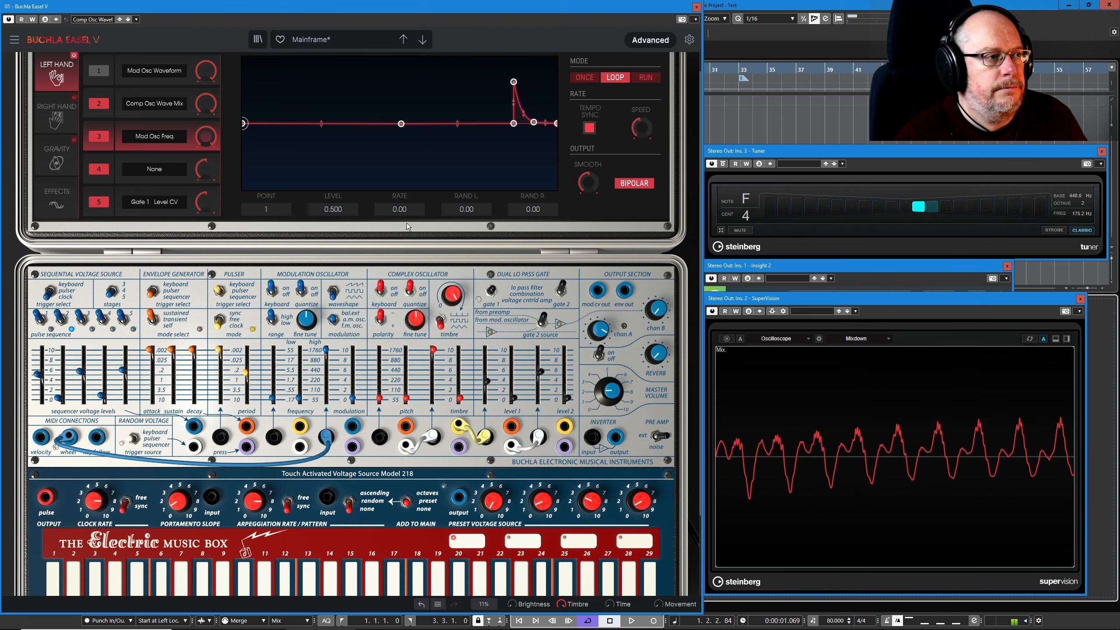
pyautogui.moveTo(246, 375)
pyautogui.moveTo(246, 378); pyautogui.dragTo(247, 368)
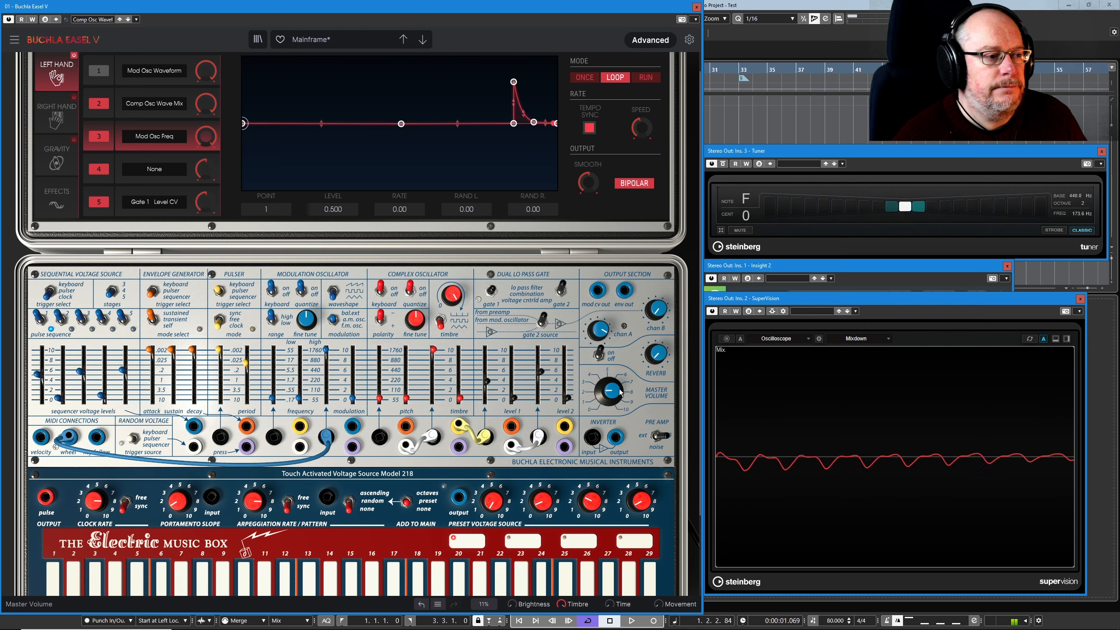
pyautogui.moveTo(617, 389); pyautogui.dragTo(617, 389)
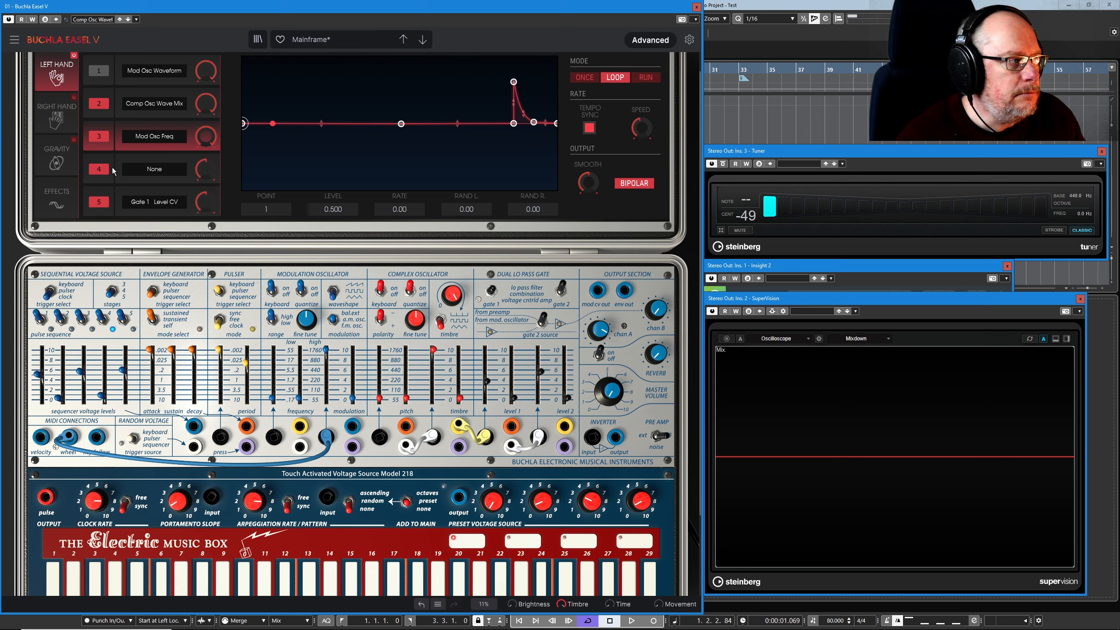
# Enable the Gravity modulation with its Voltage select amount turned down, and audition its effect on the pulser period.
pyautogui.click(61, 168)
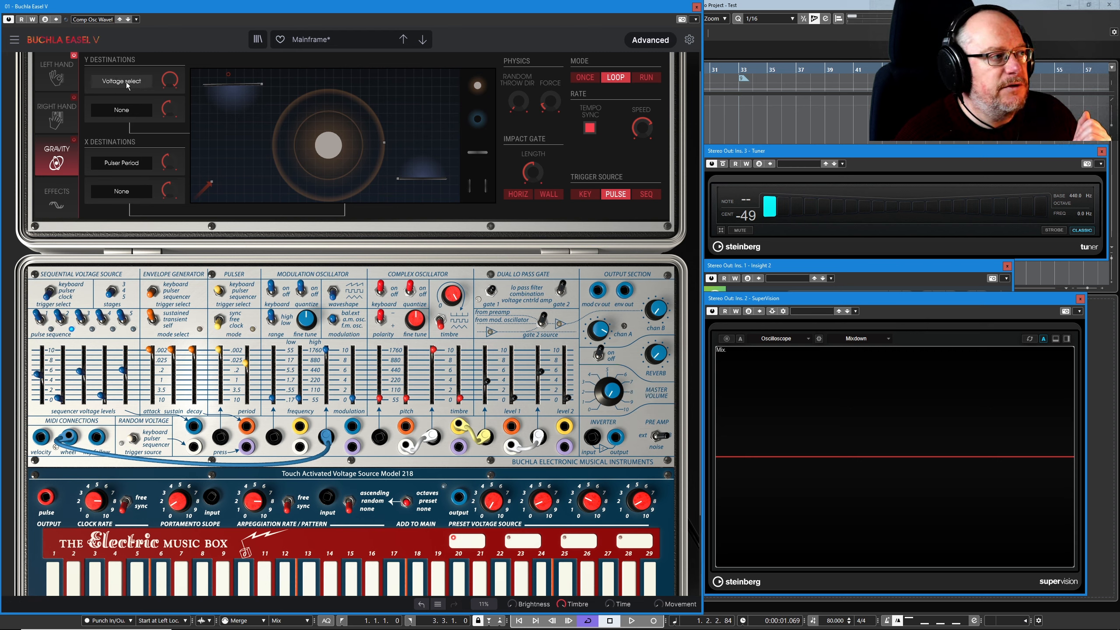
pyautogui.moveTo(169, 82)
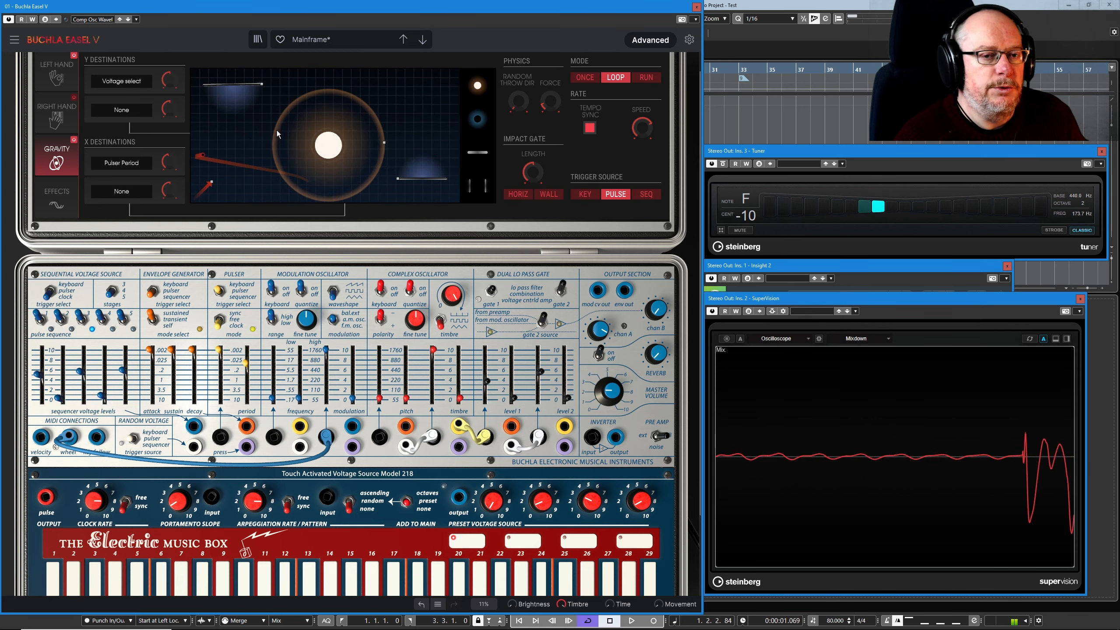
pyautogui.moveTo(610, 392); pyautogui.dragTo(611, 428)
pyautogui.moveTo(171, 163)
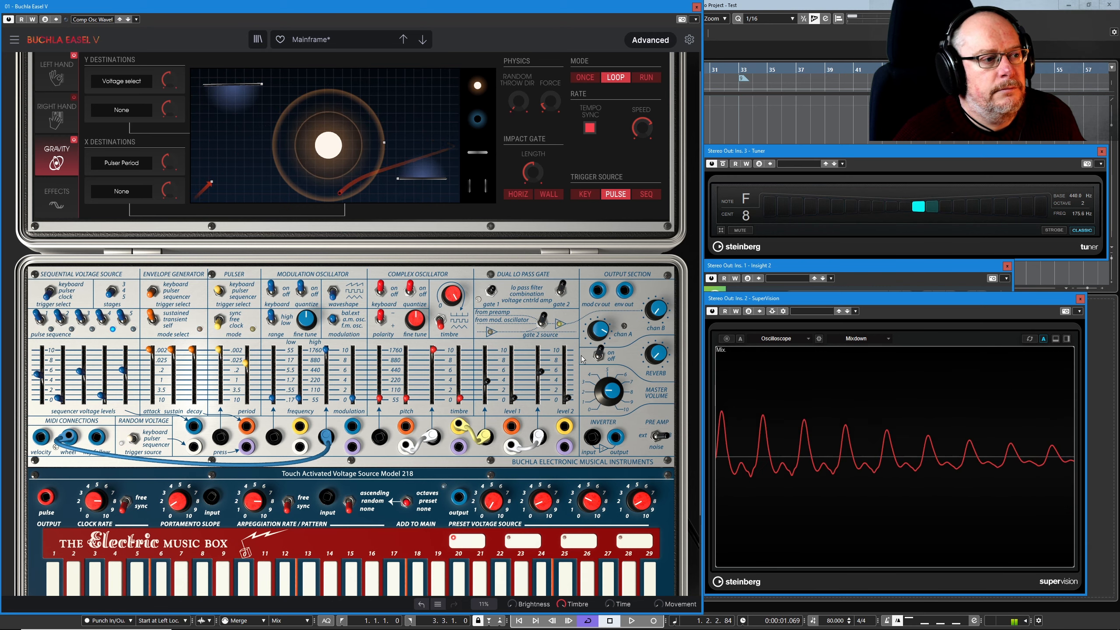
# Silence the master volume and examine the Gravity Random Throw Direction control and the fourth preset voltage.
pyautogui.moveTo(609, 391); pyautogui.dragTo(609, 413)
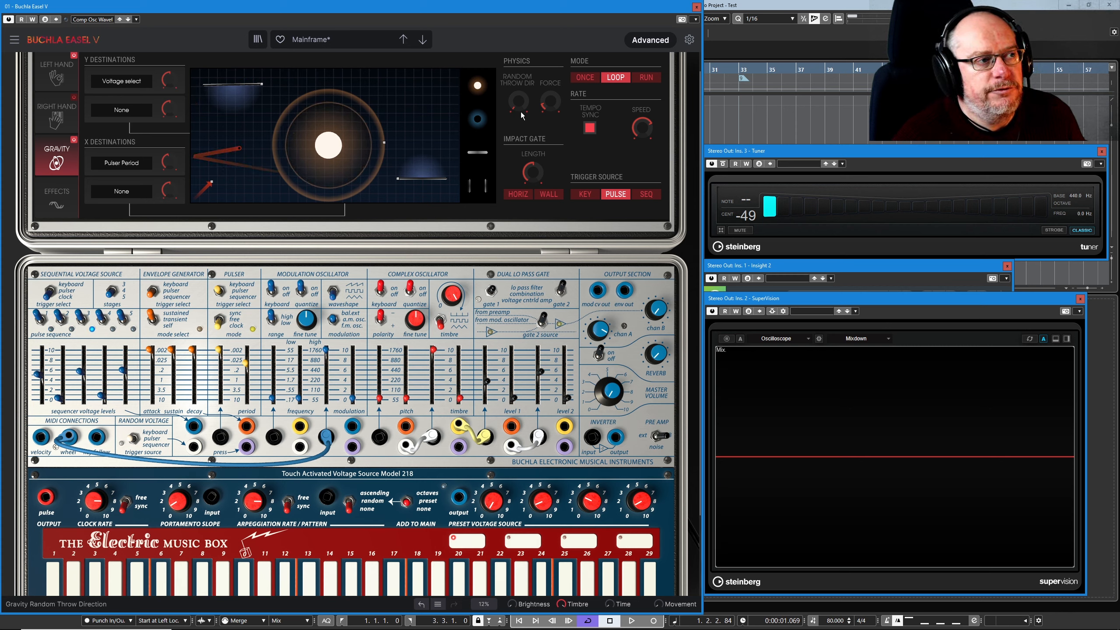
pyautogui.moveTo(520, 114)
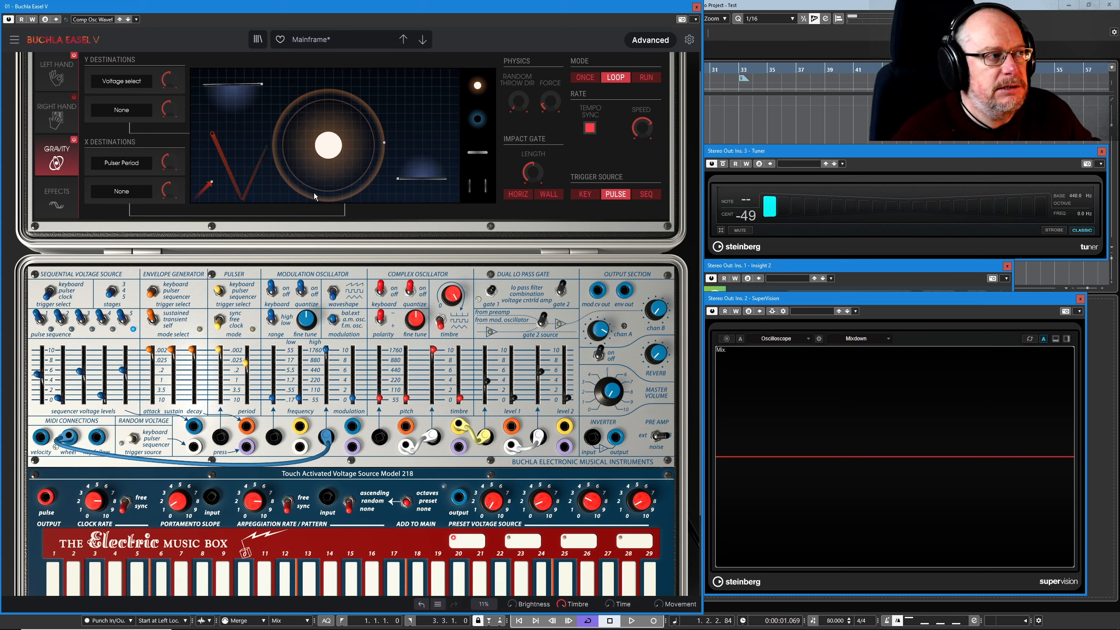
pyautogui.moveTo(519, 87)
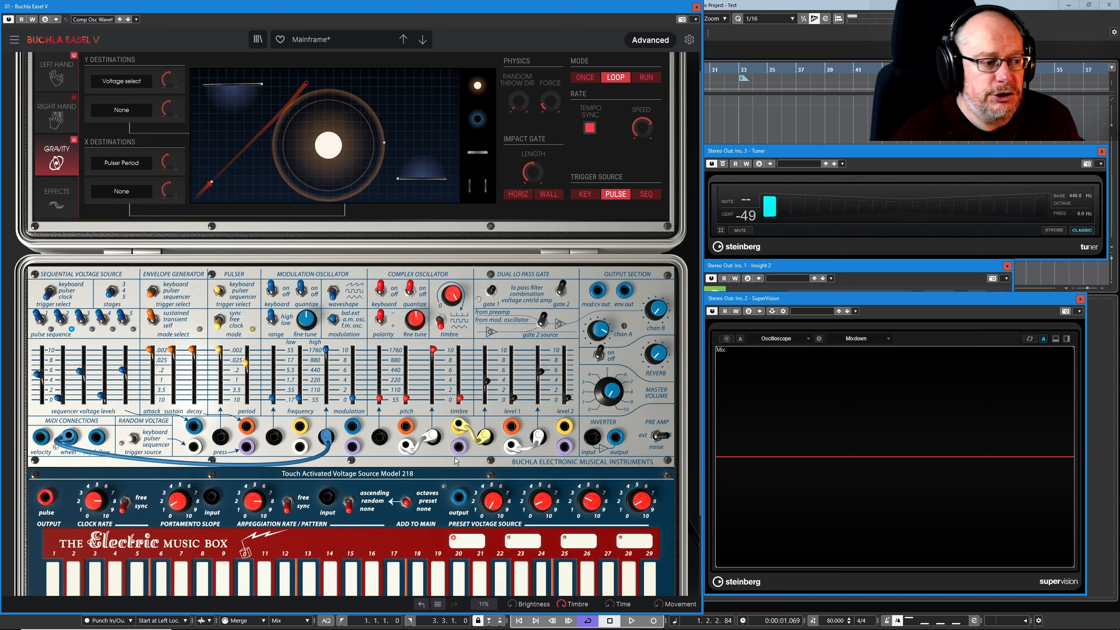
pyautogui.moveTo(645, 513)
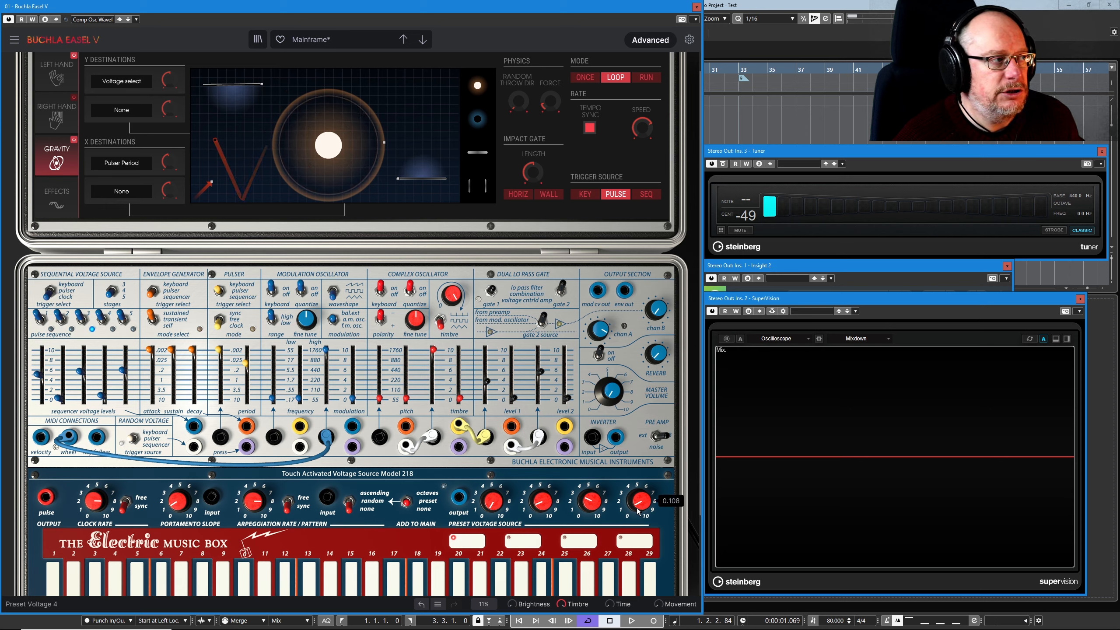
# Bring the master volume back up and audition the Gravity modulation while switching between preset voltages.
pyautogui.moveTo(610, 390)
pyautogui.scroll(8, 609, 390)
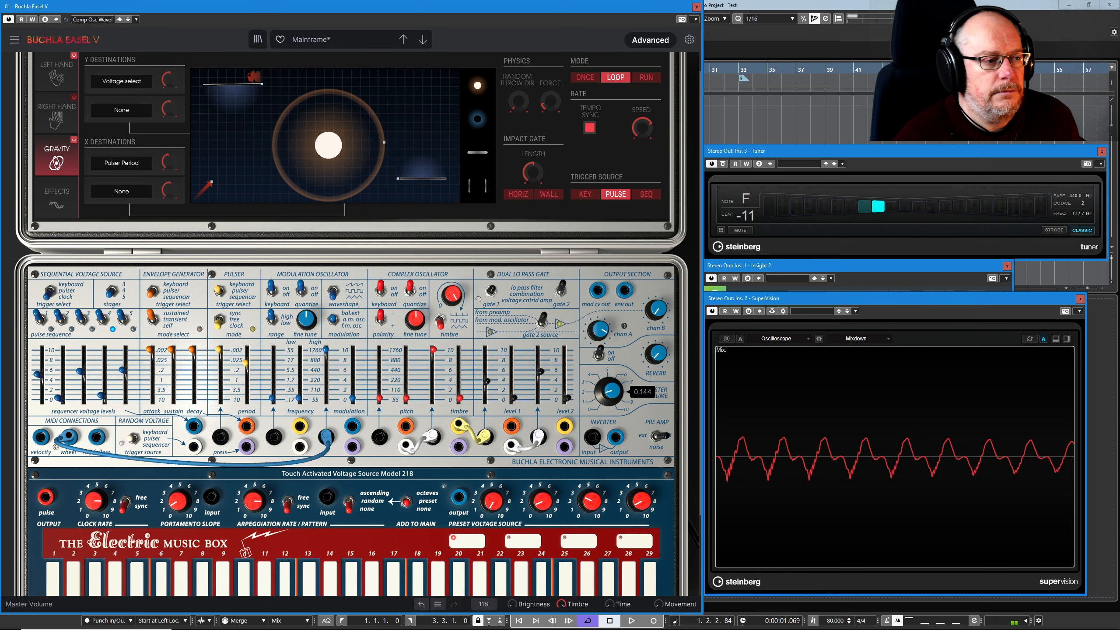
pyautogui.scroll(-1, 609, 390)
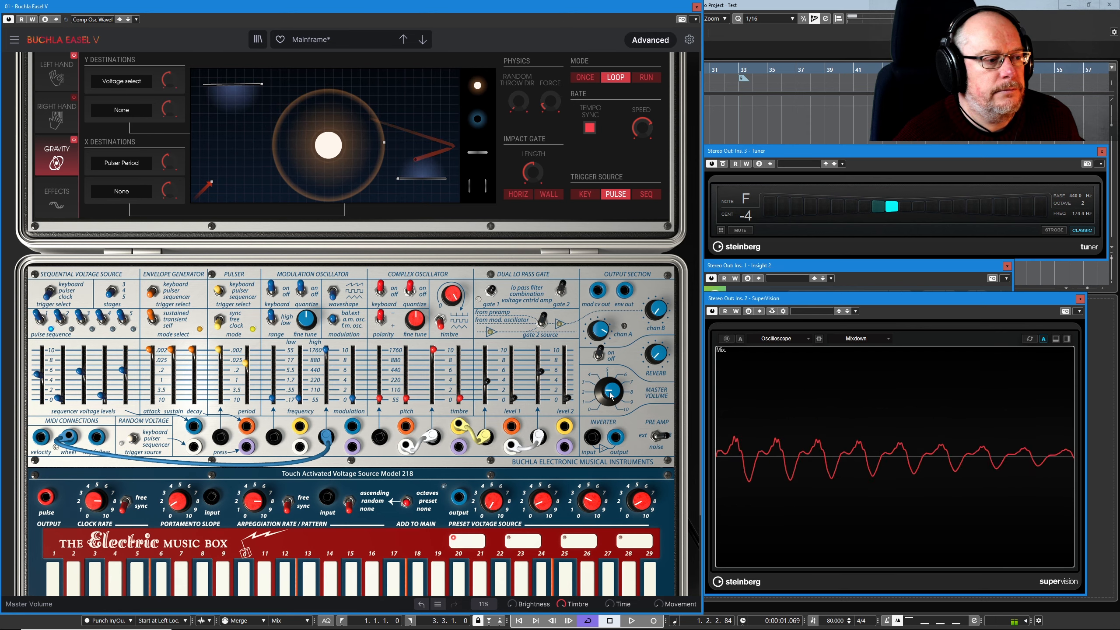
pyautogui.click(583, 569)
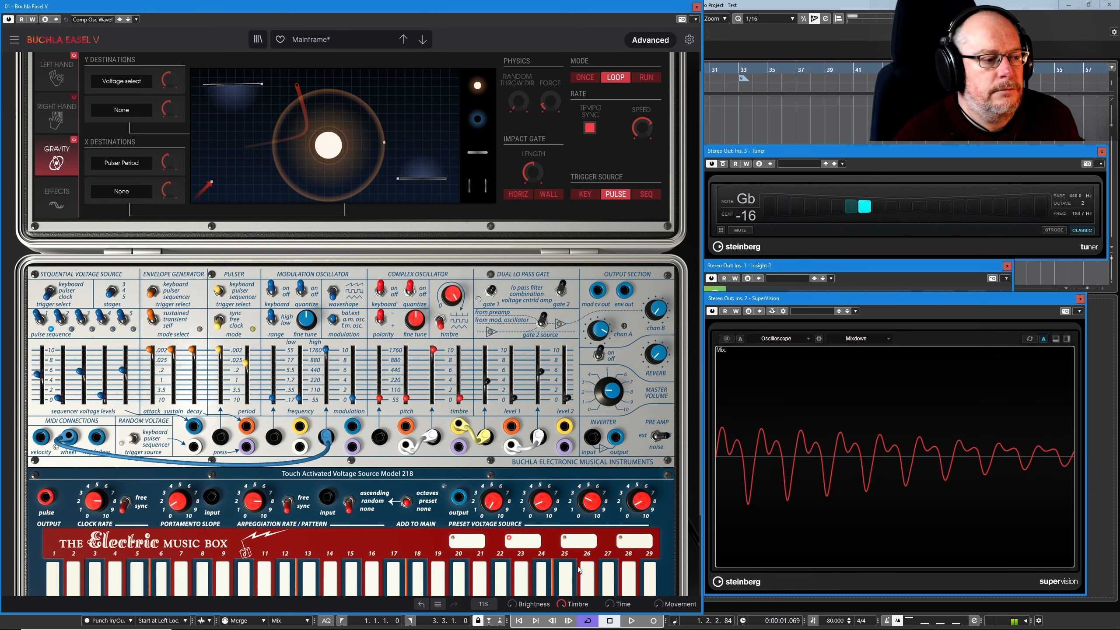
pyautogui.click(577, 542)
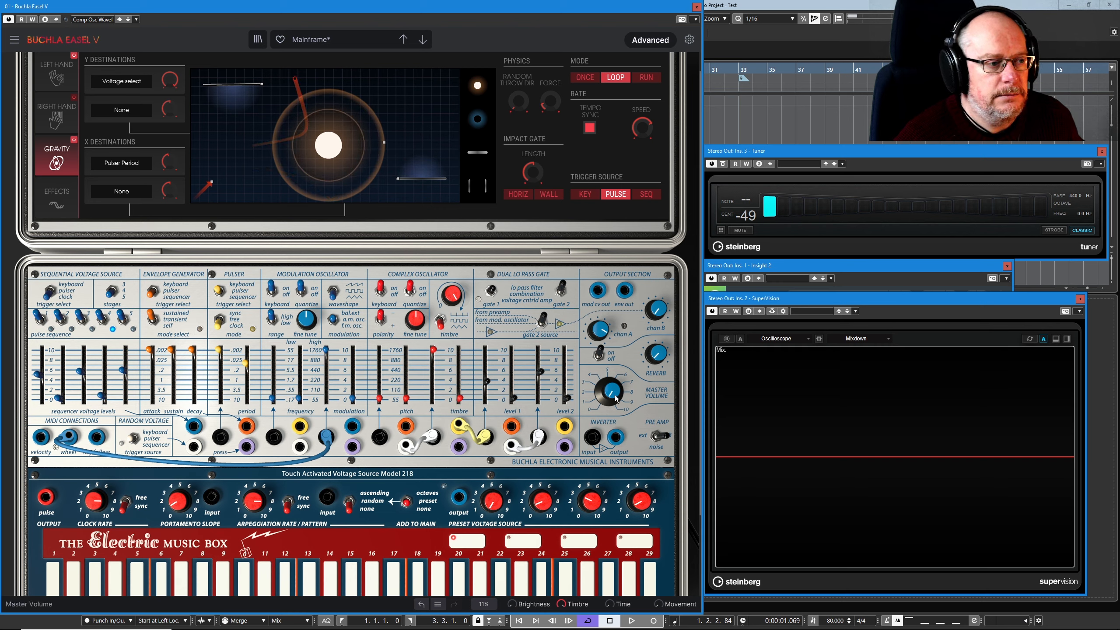
# Raise the master volume to audition the patch with the fuller Gravity Voltage select amount, and silence it again.
pyautogui.moveTo(617, 398); pyautogui.dragTo(616, 381)
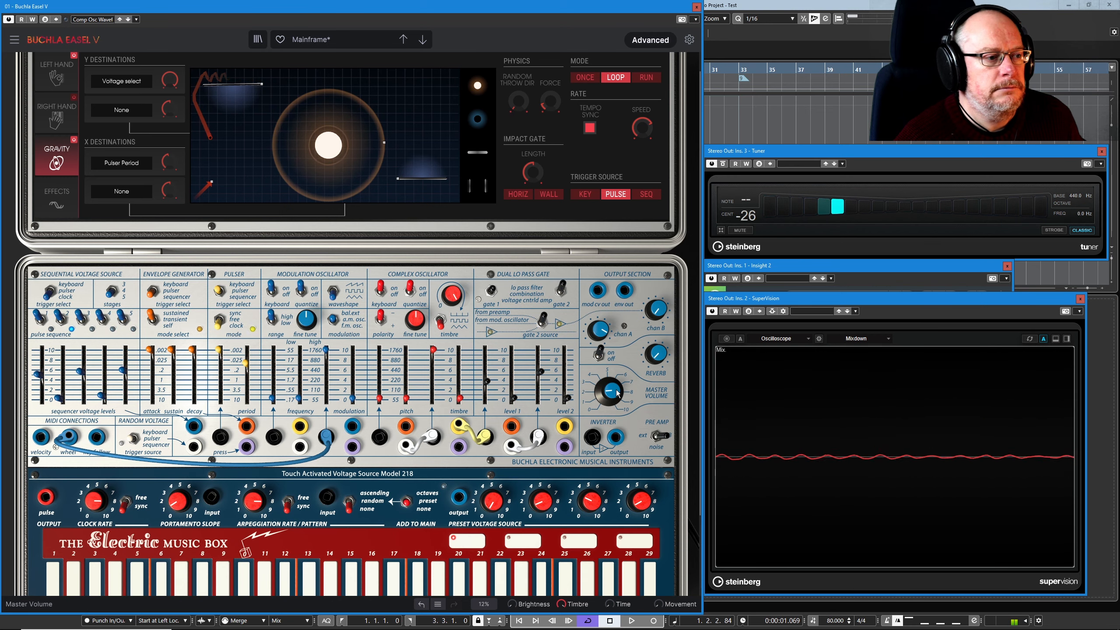
pyautogui.moveTo(609, 391); pyautogui.dragTo(609, 422)
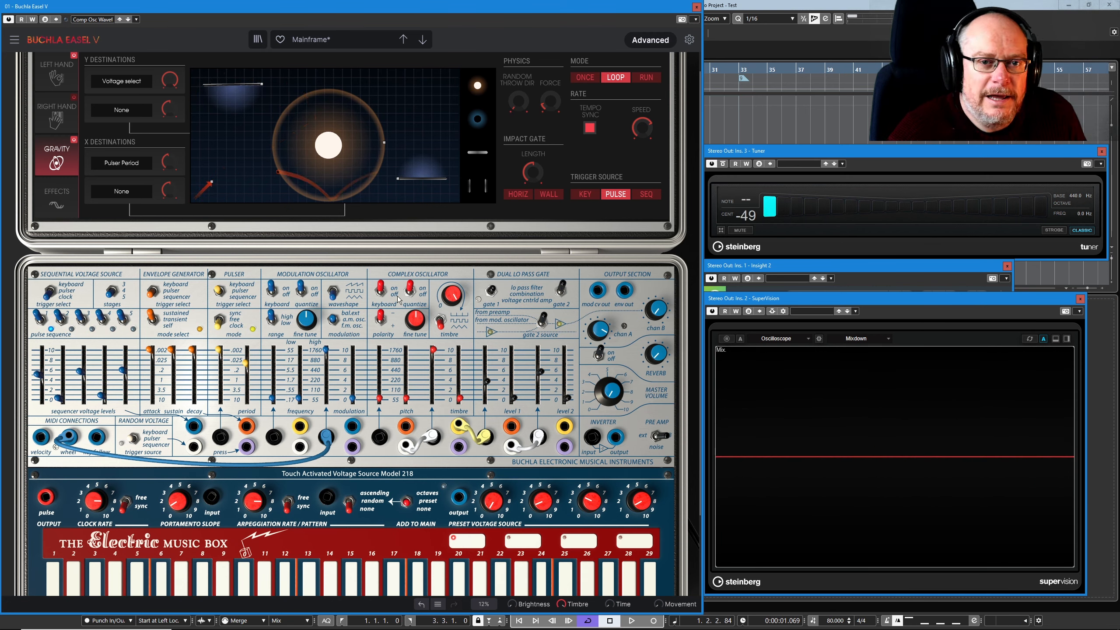